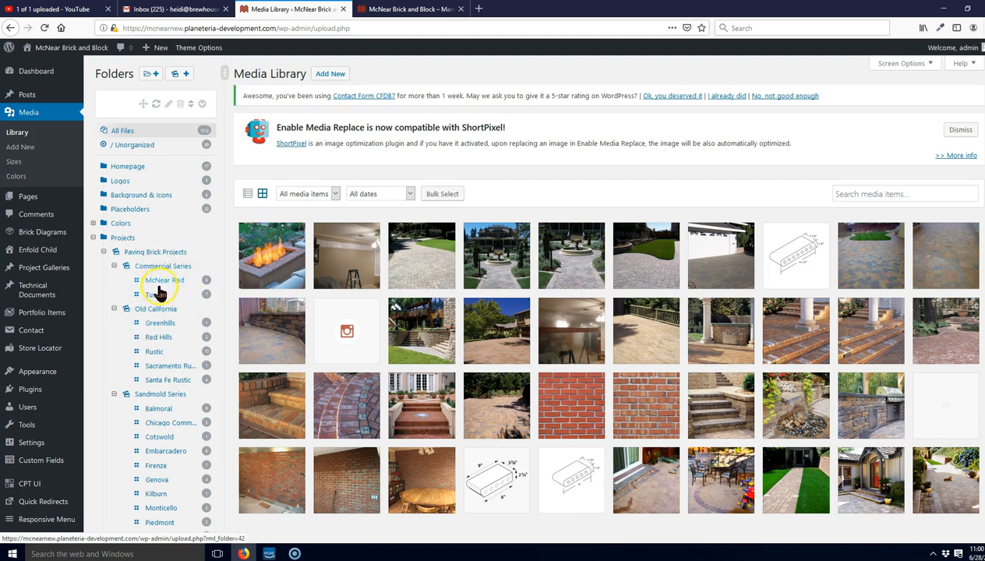
- Open the McNear Red gallery under Commercial Series and look over its project photos
click(154, 282)
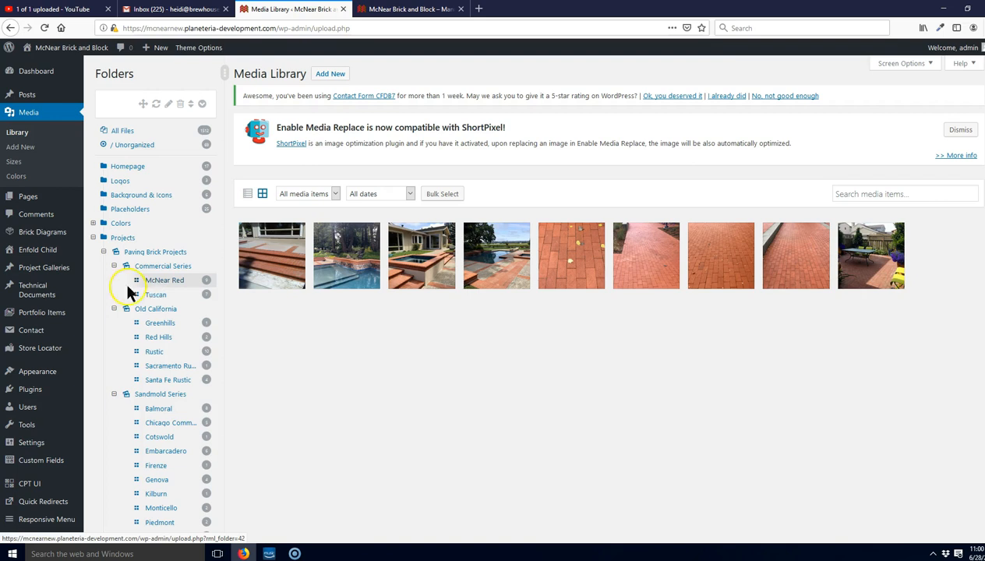
mouse_move(35, 290)
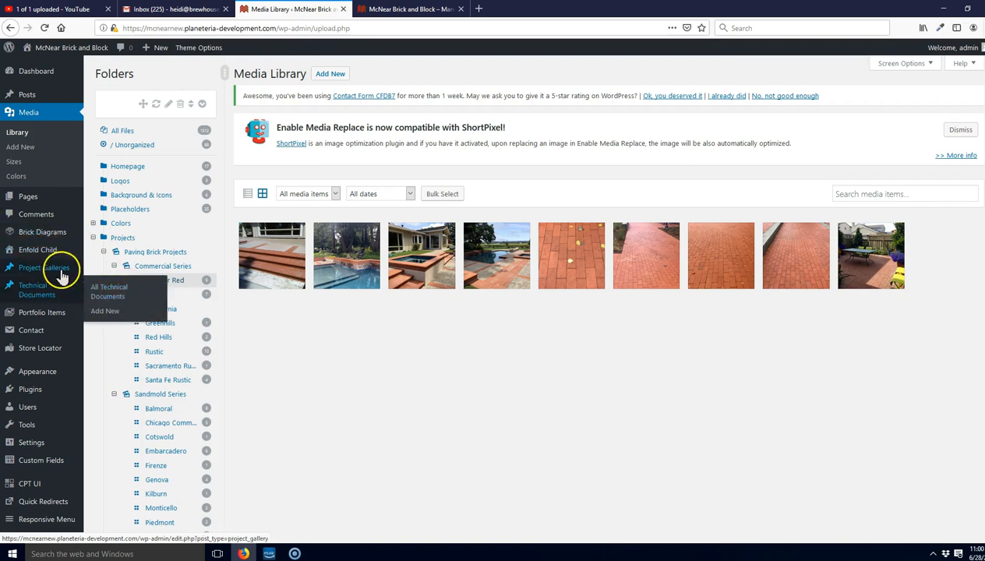
mouse_move(60, 274)
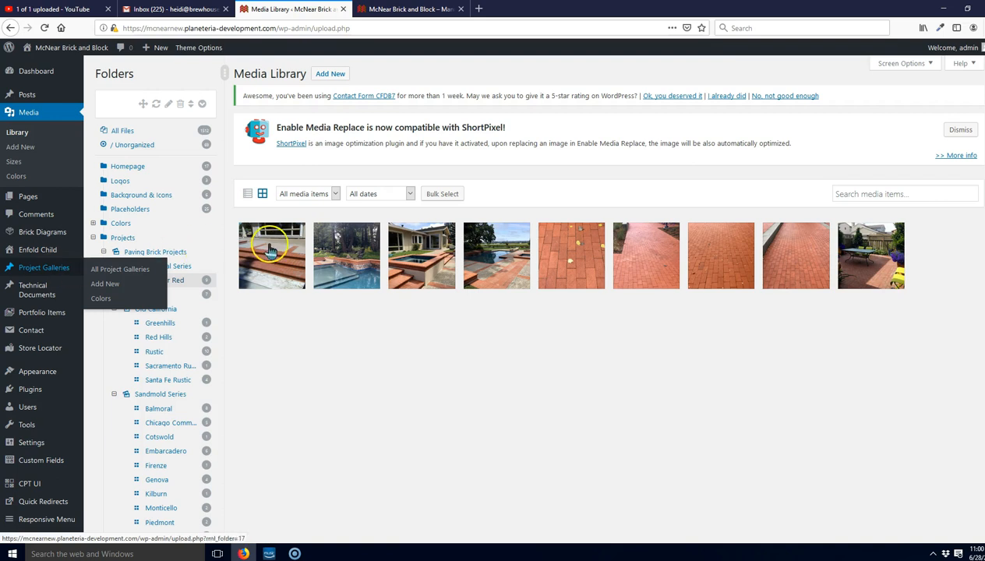
click(861, 263)
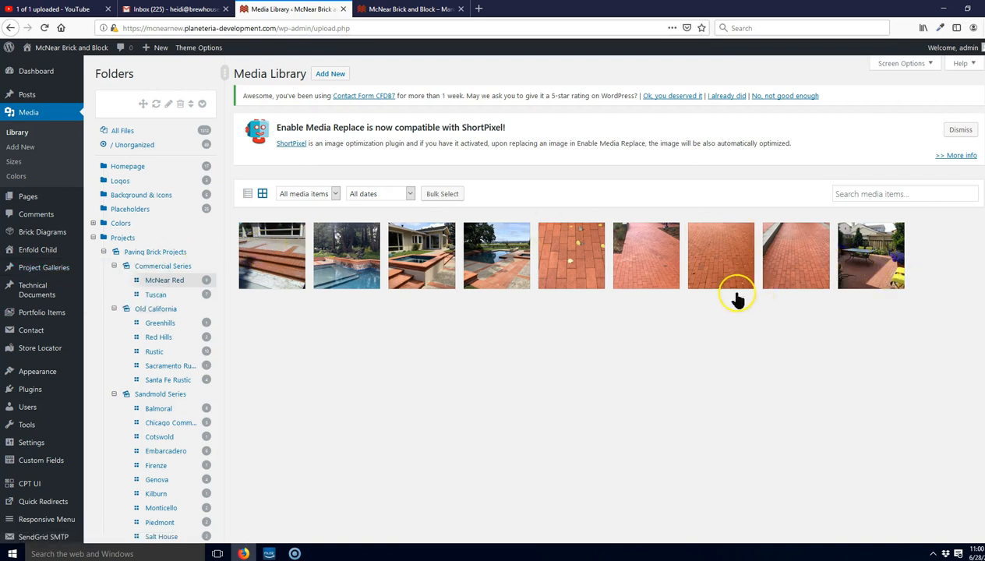
click(528, 389)
click(470, 355)
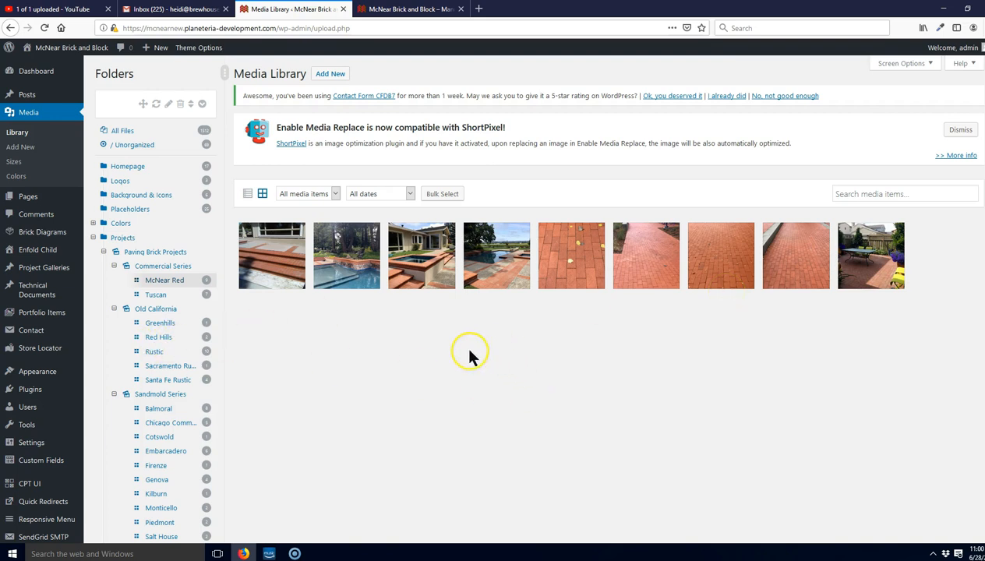
click(185, 44)
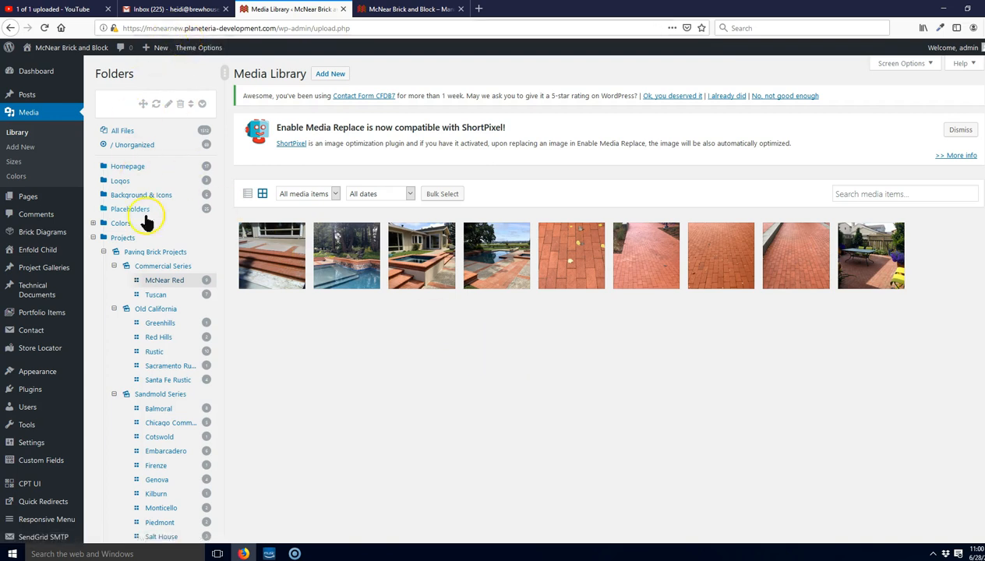
- Collapse the Projects folder and view the images in the Logos, Background & Icons and Placeholders folders
click(93, 237)
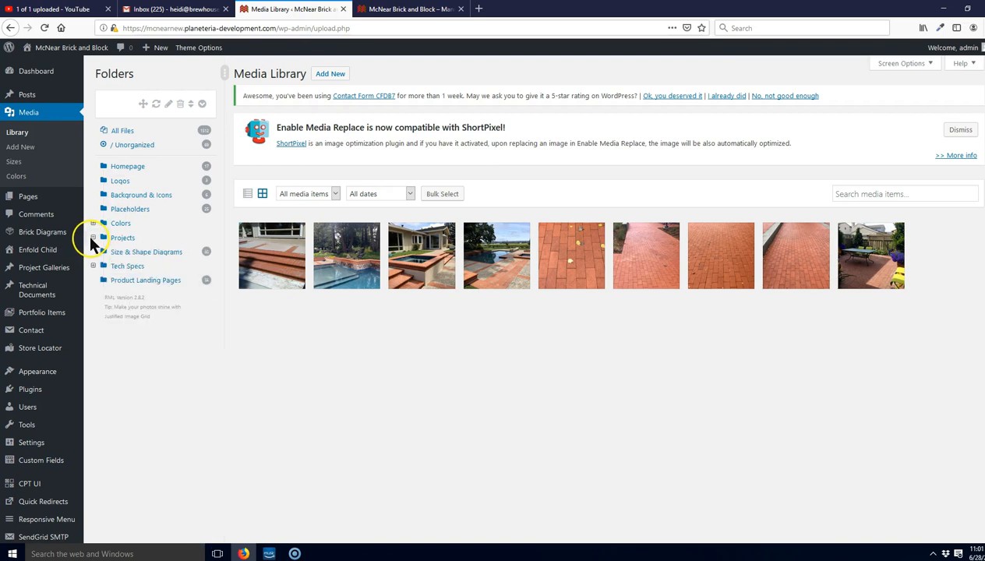
click(117, 181)
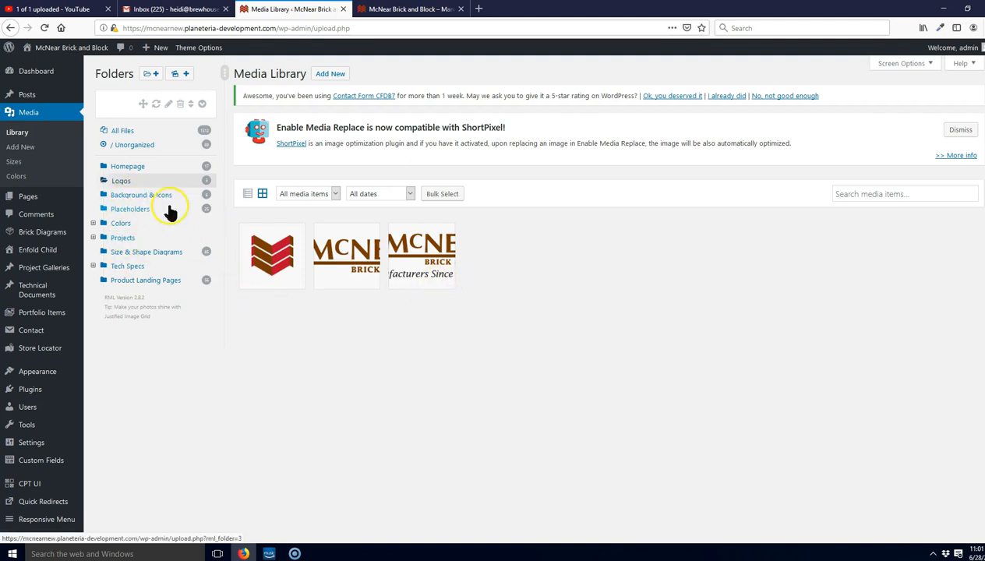
click(141, 199)
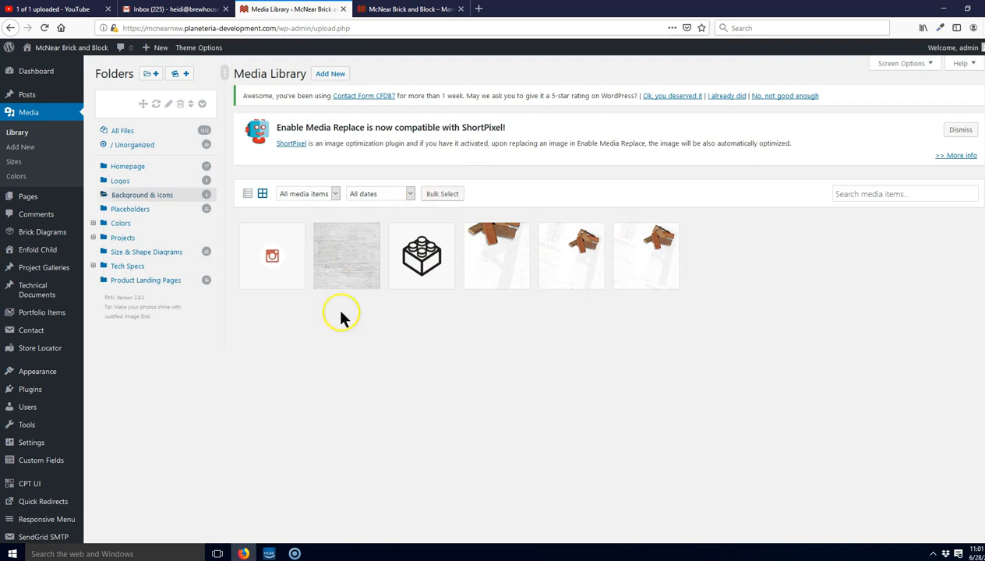
click(129, 211)
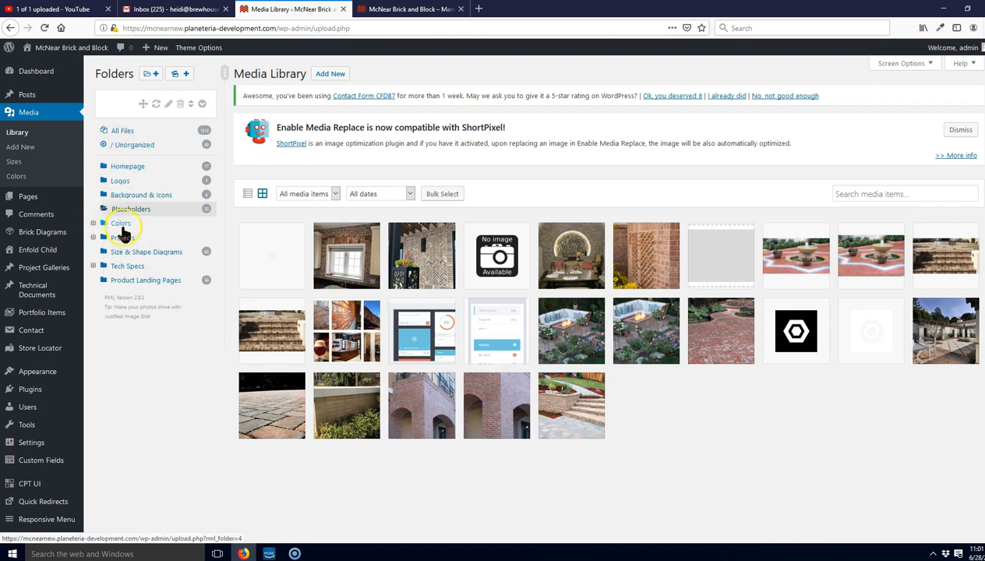
- Expand the Colors folder and look through all the swatches in its Clay Brick subfolder
click(123, 224)
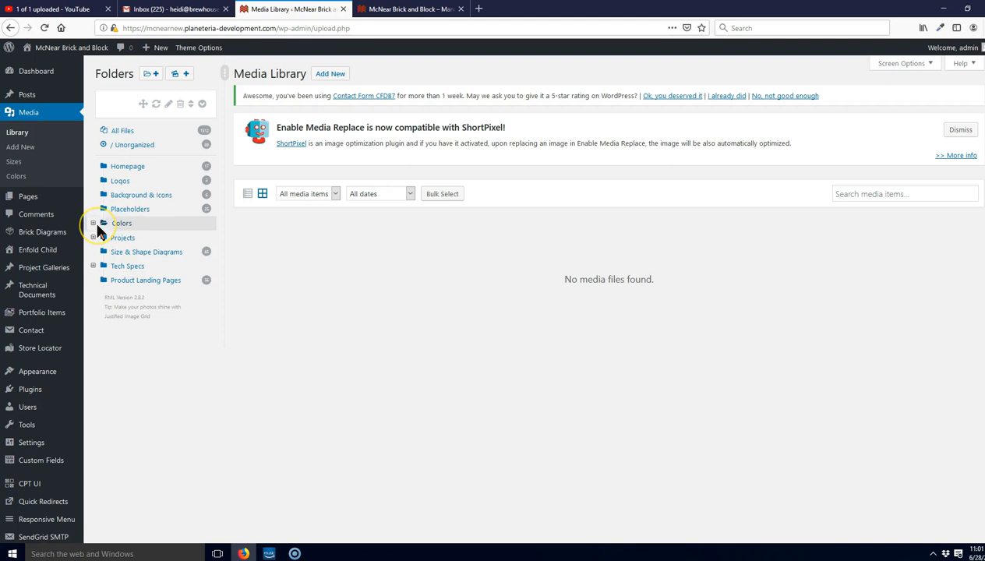
click(92, 224)
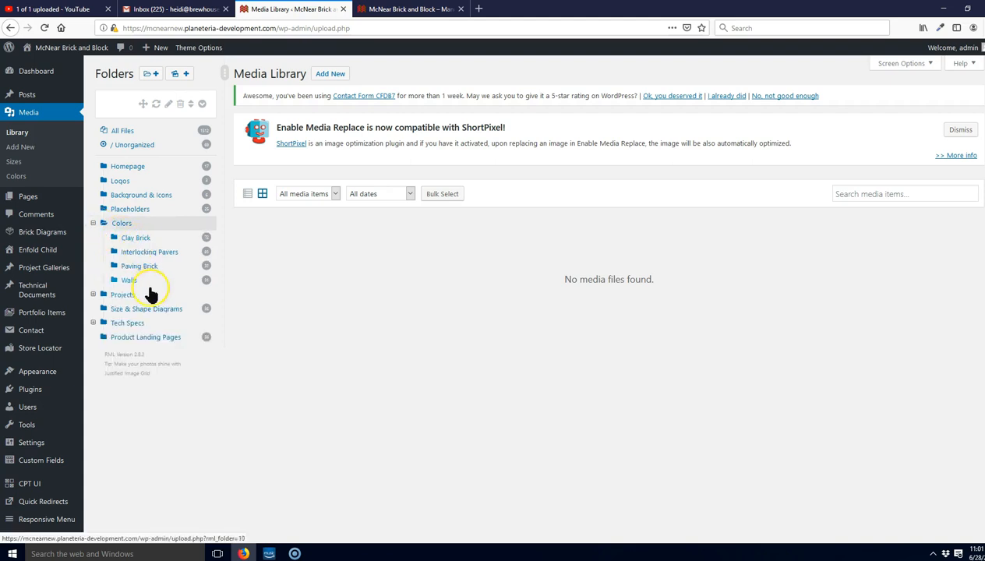
click(137, 241)
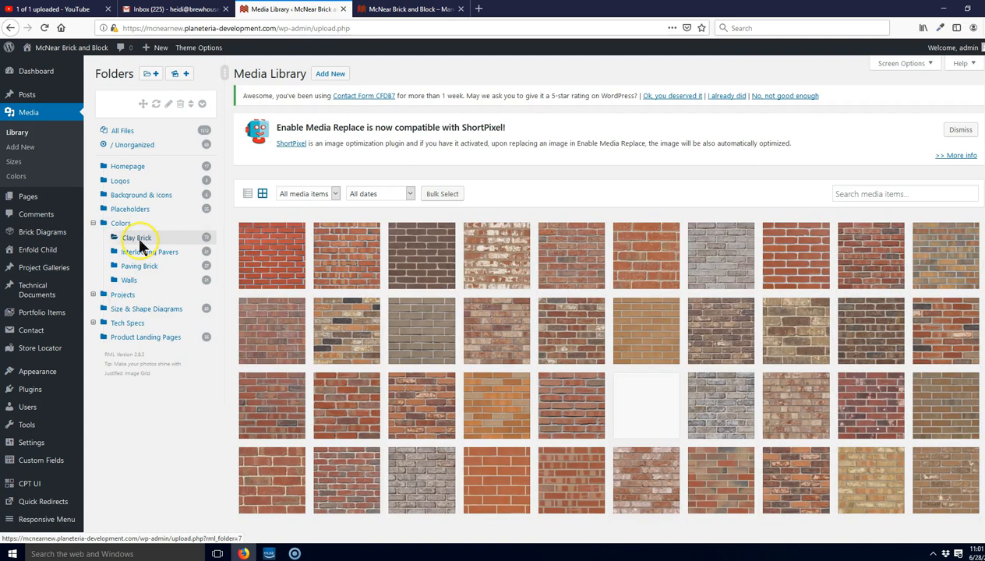
click(263, 248)
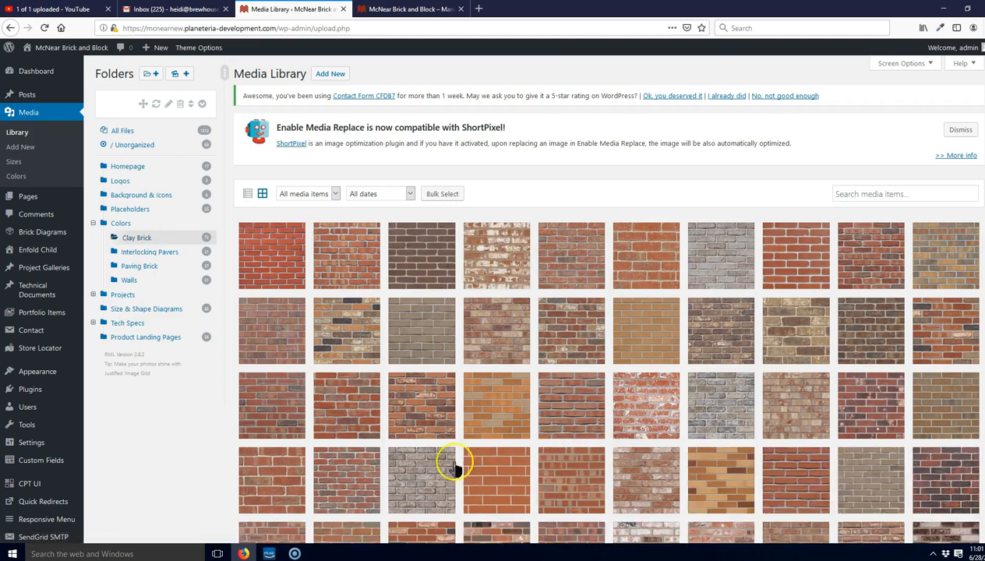
scroll(454, 465, down, 5)
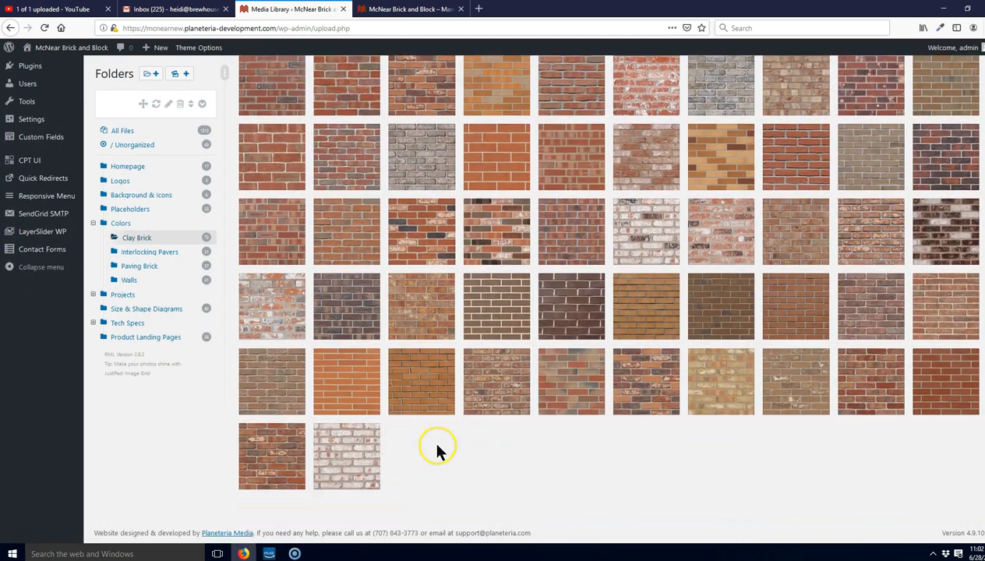
scroll(436, 449, up, 5)
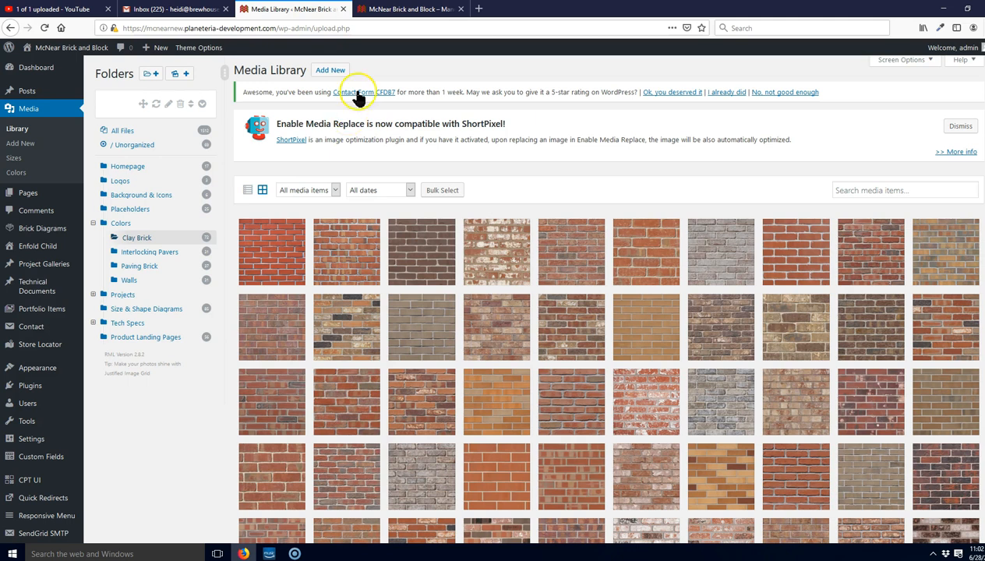
click(341, 327)
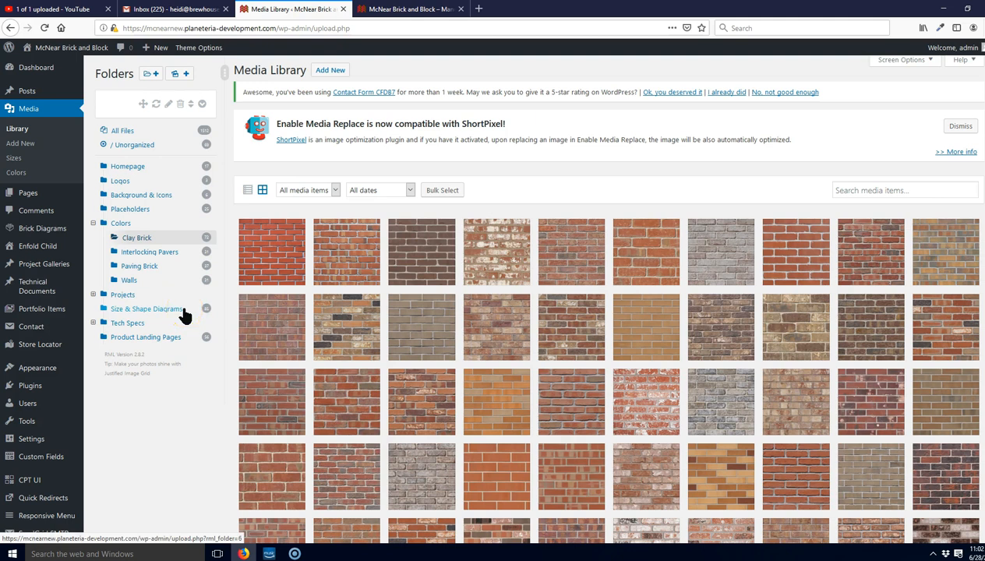
- Open the attachment details of the Cornwall swatch and bring up the page for replacing its file
mouse_move(36, 264)
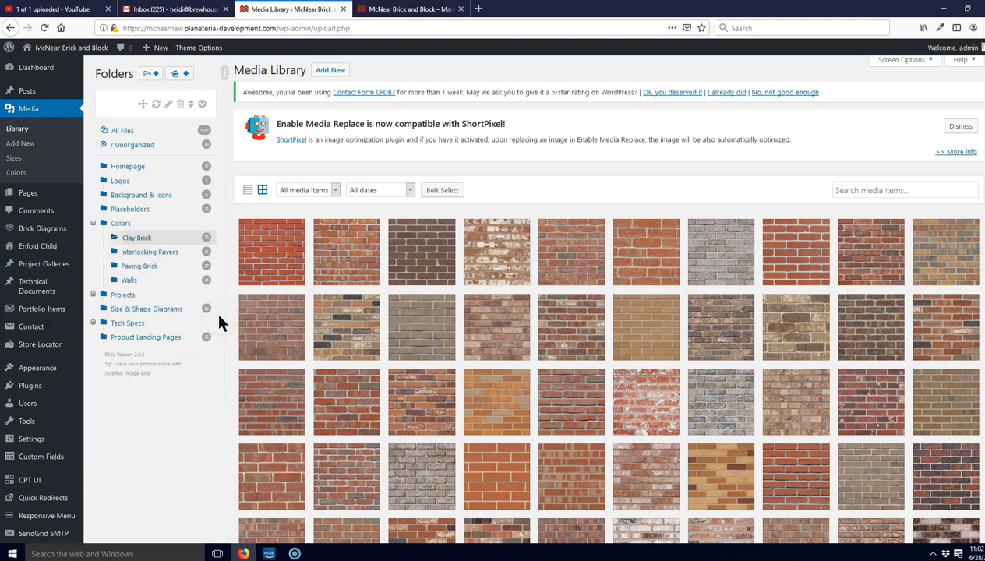
scroll(219, 316, up, 1)
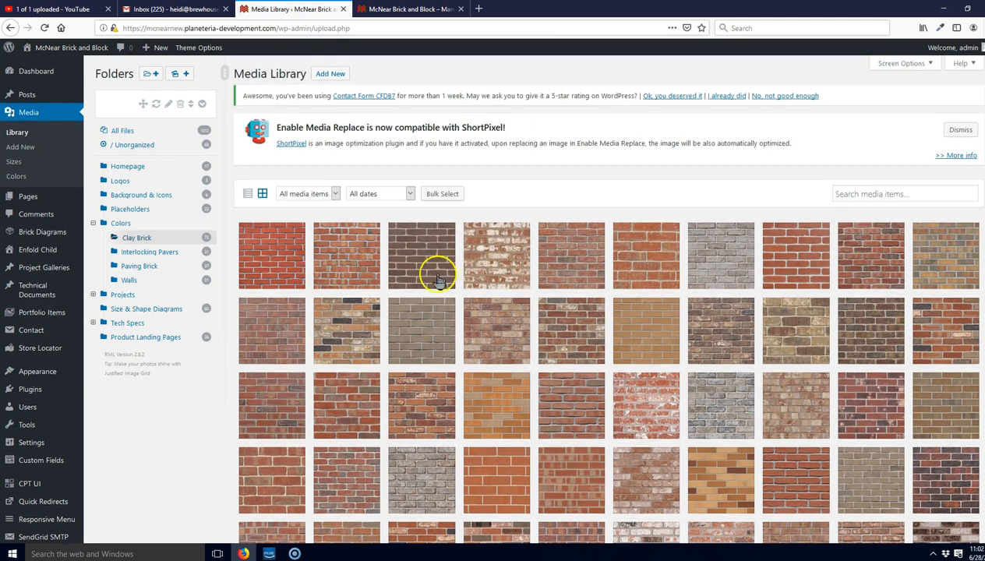
click(428, 330)
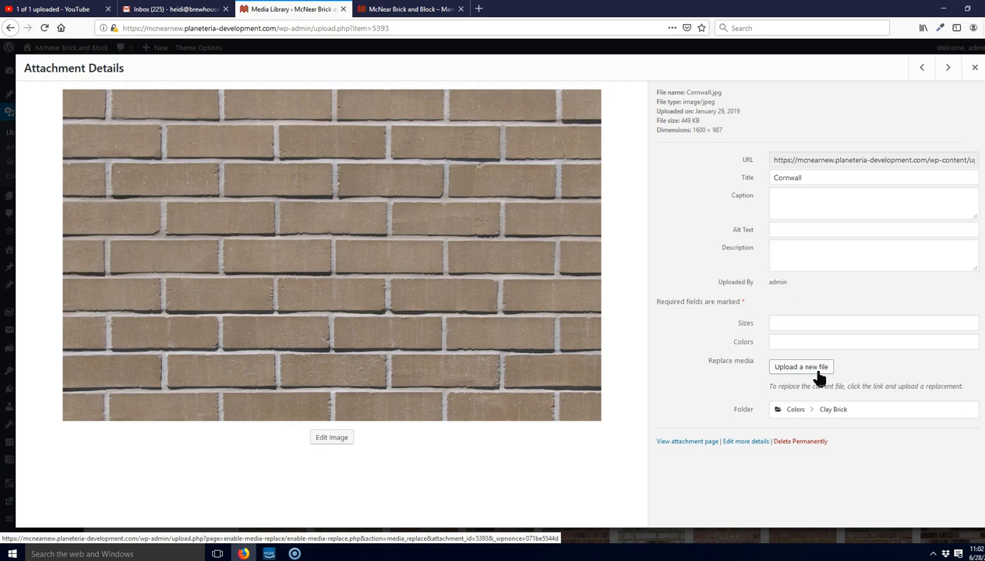
click(782, 373)
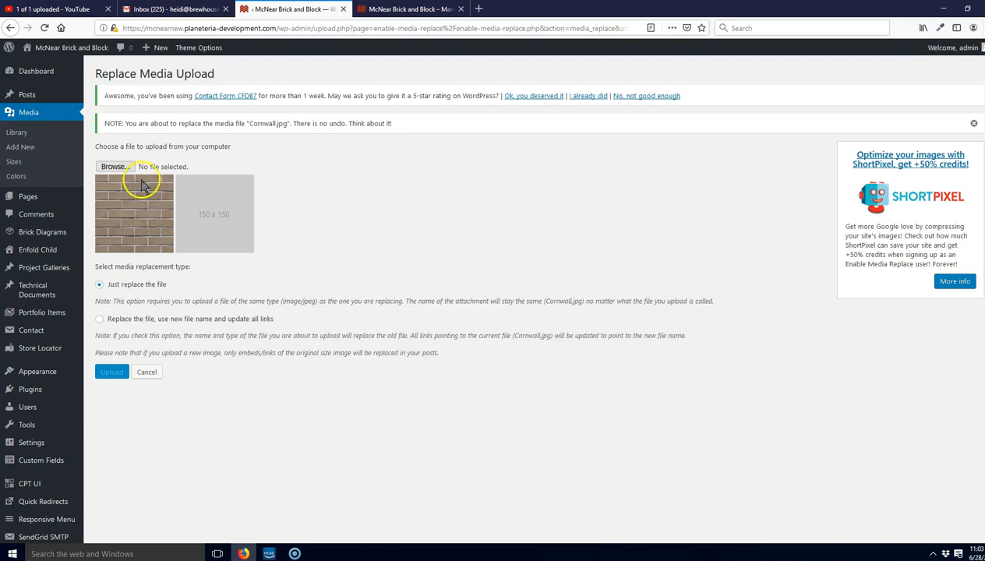
- Switch to YouTube to view the McNear playlist, and return to WordPress to cancel the Cornwall media replacement
click(61, 9)
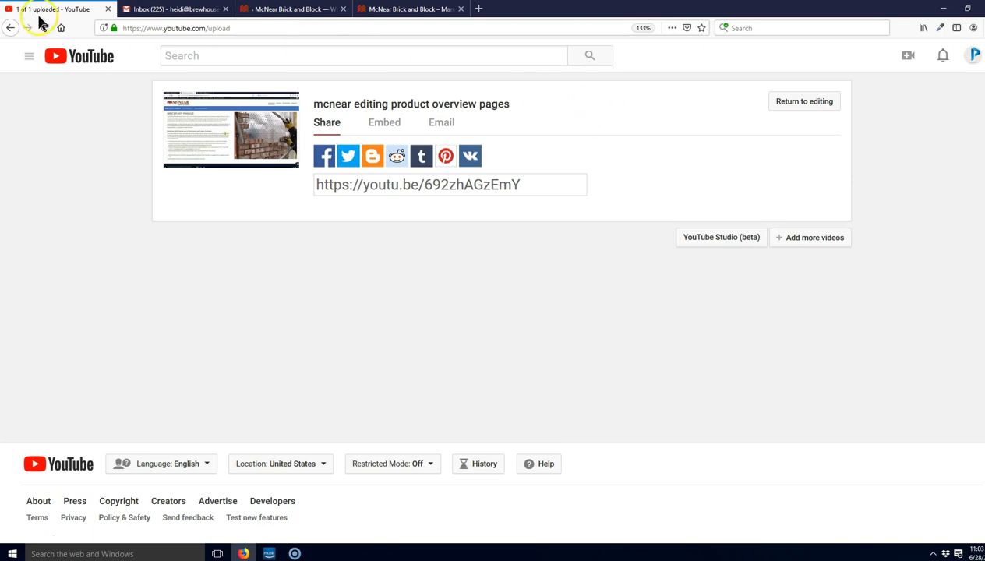
click(30, 56)
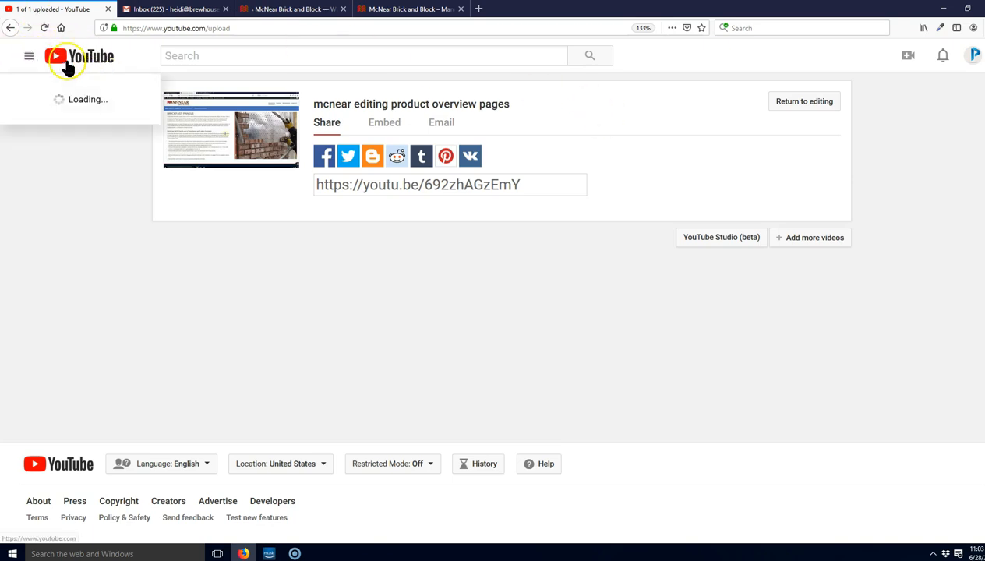
click(51, 277)
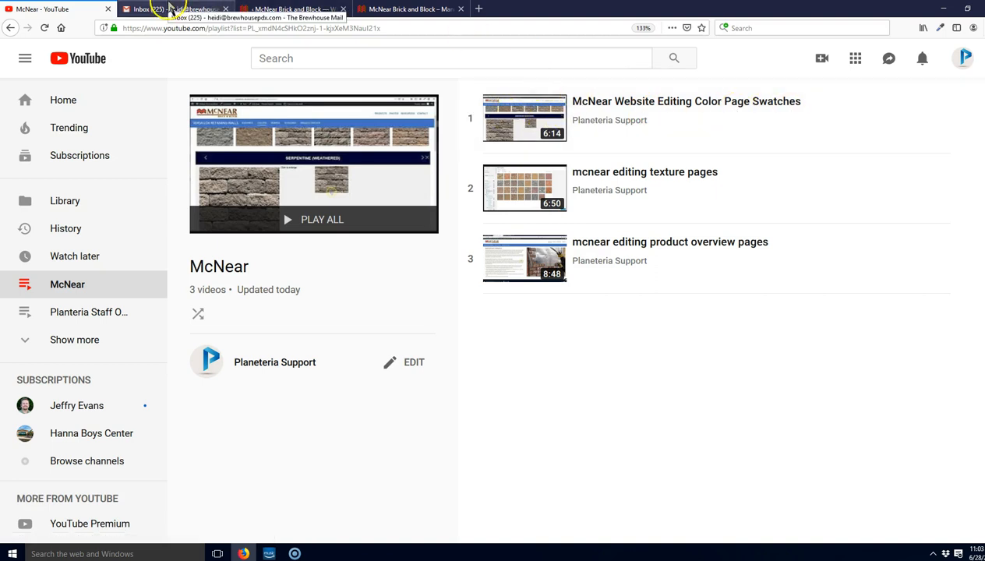
click(405, 9)
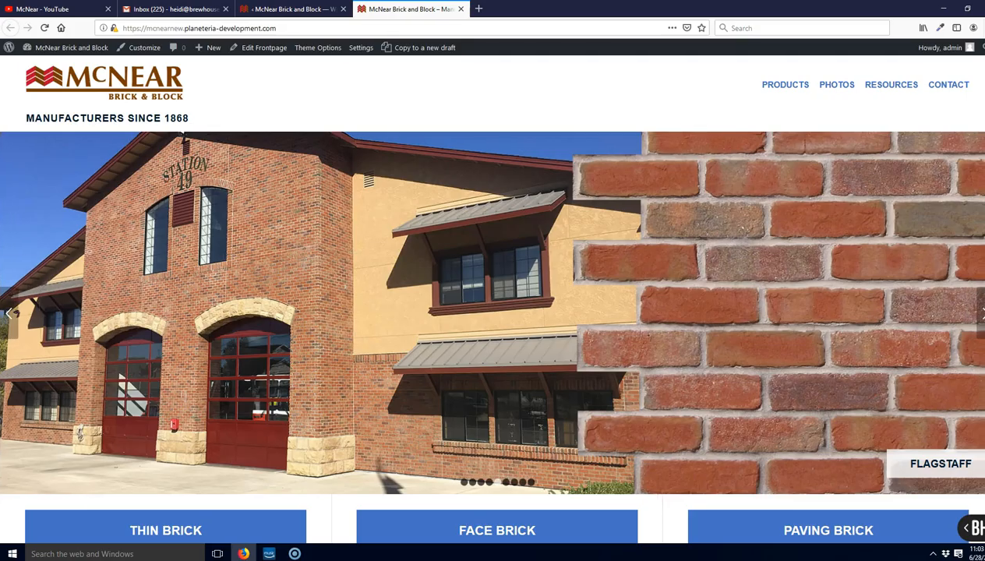
click(292, 9)
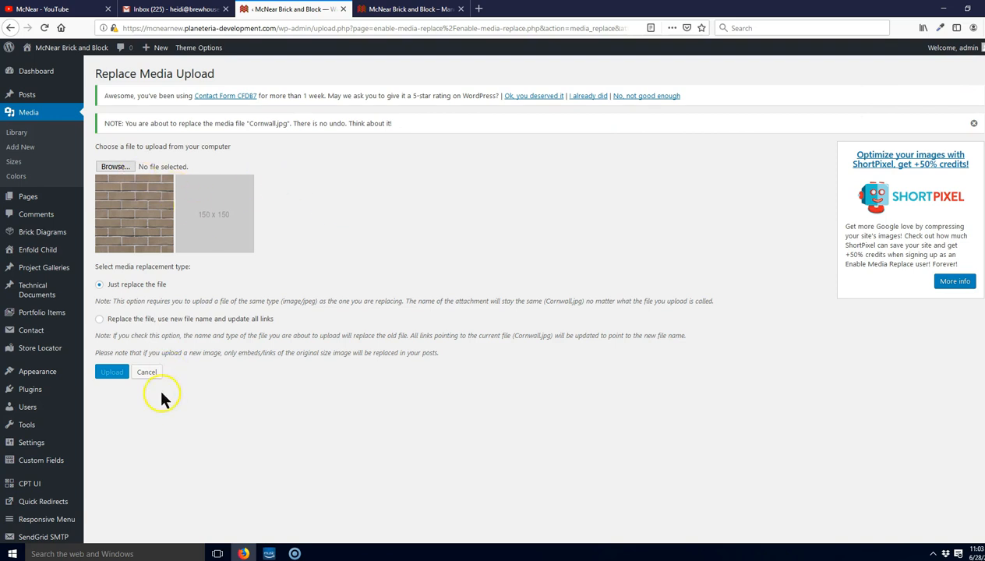
click(145, 373)
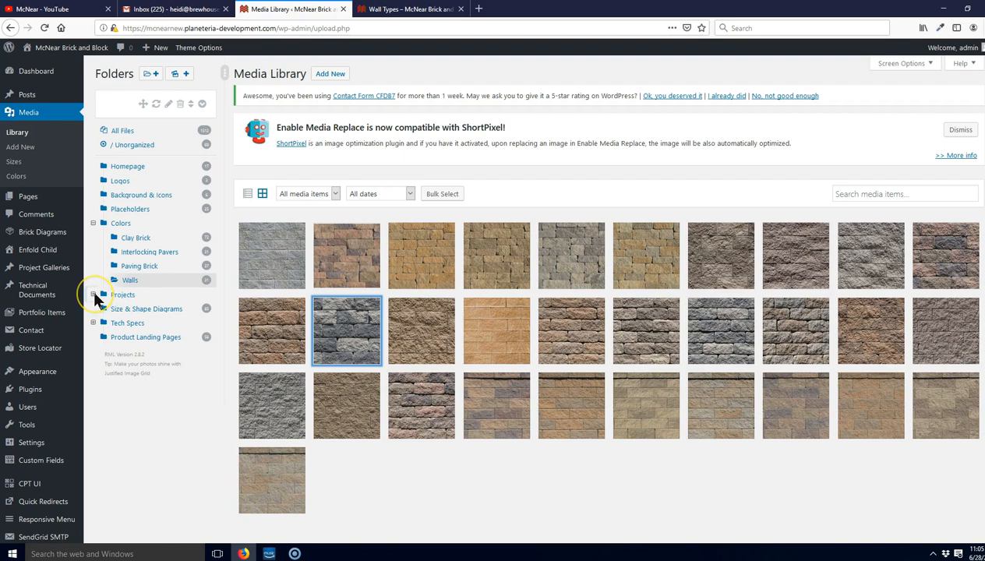
- Expand the Projects folder and display the photos in the McNear Red gallery under Commercial Series
click(92, 296)
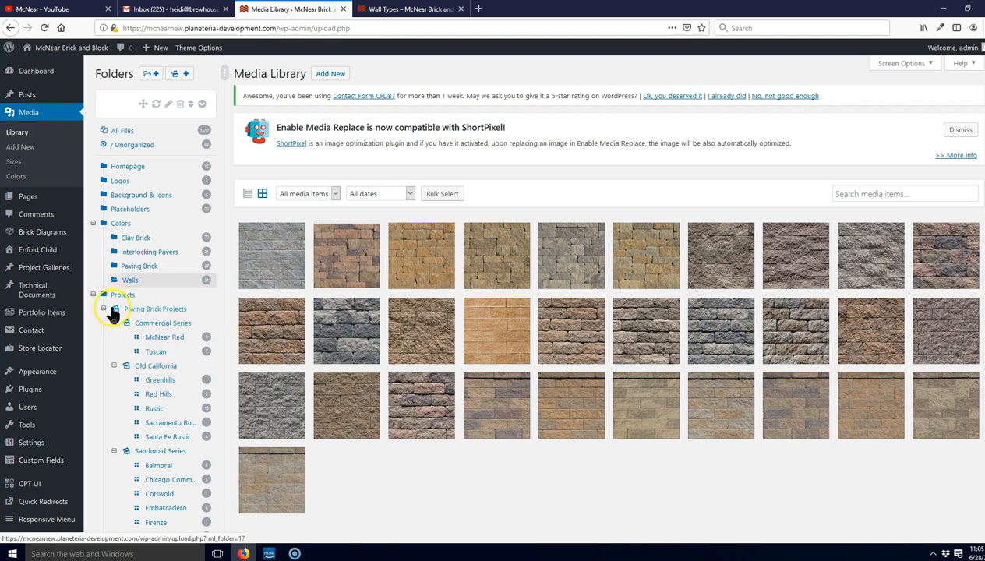
mouse_move(48, 267)
click(149, 344)
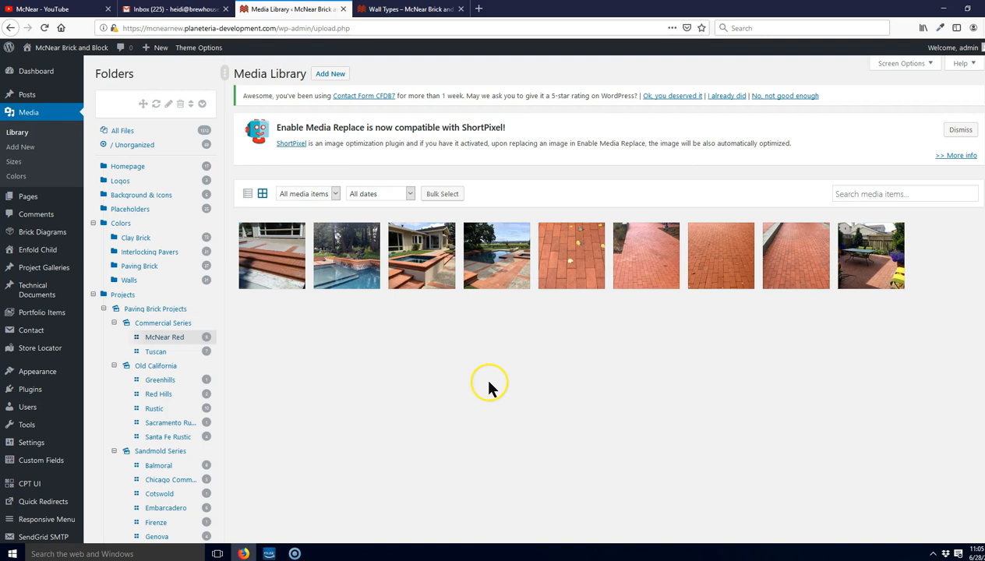
scroll(292, 261, down, 1)
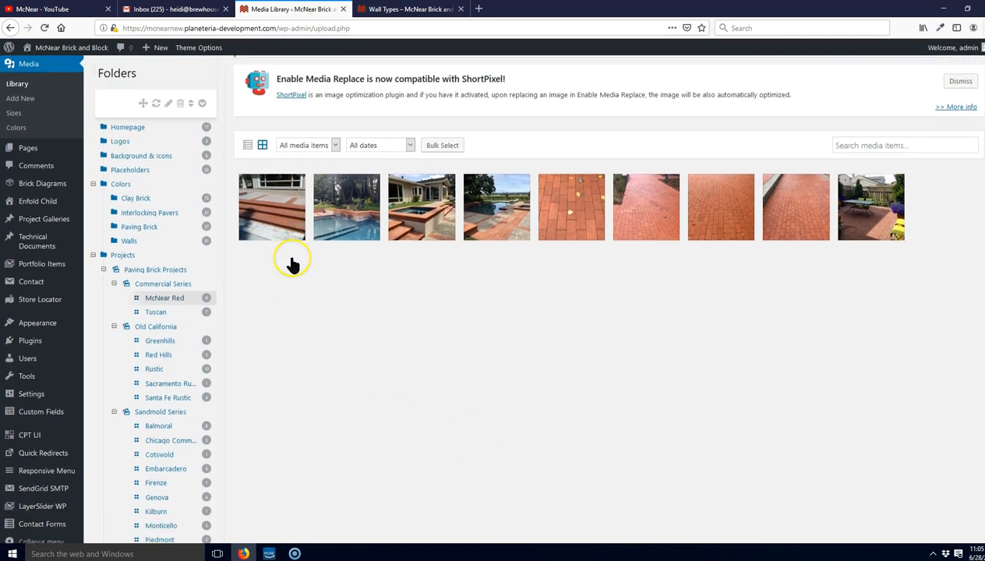
scroll(292, 261, down, 1)
scroll(292, 260, up, 1)
- Review the attachment details of the brick steps photo in McNear Red and return to the gallery
click(274, 210)
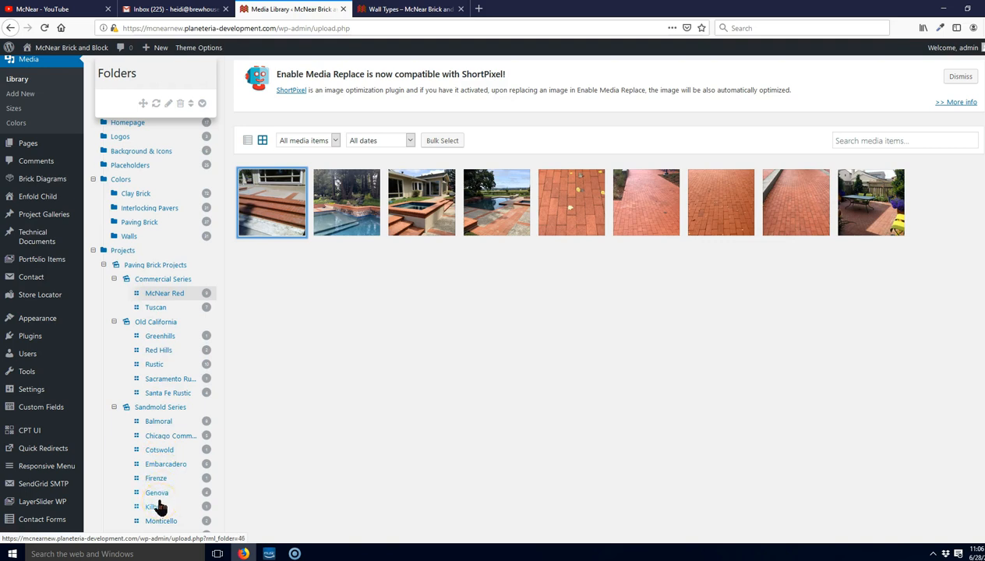
click(155, 438)
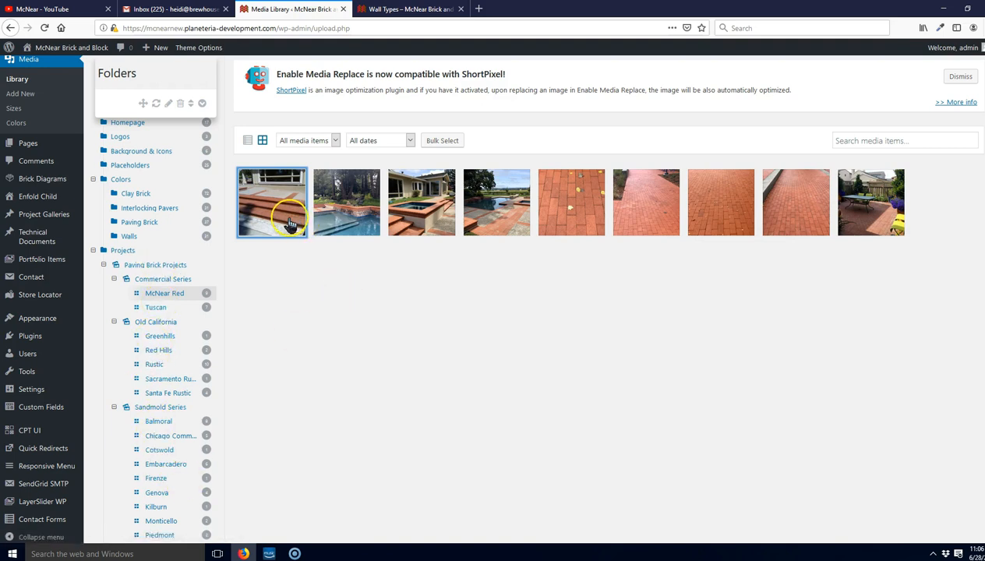
drag(290, 225, 260, 194)
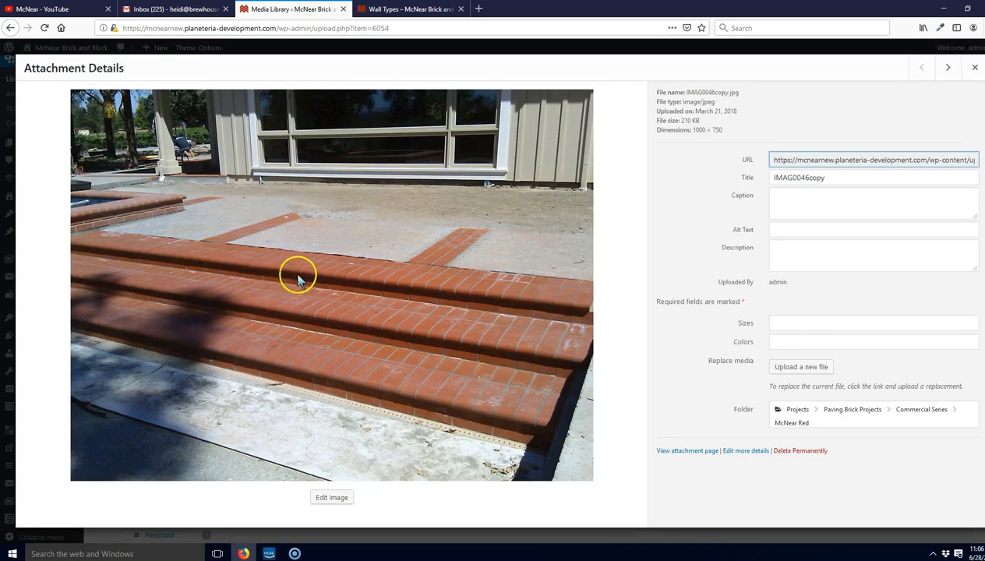
click(975, 68)
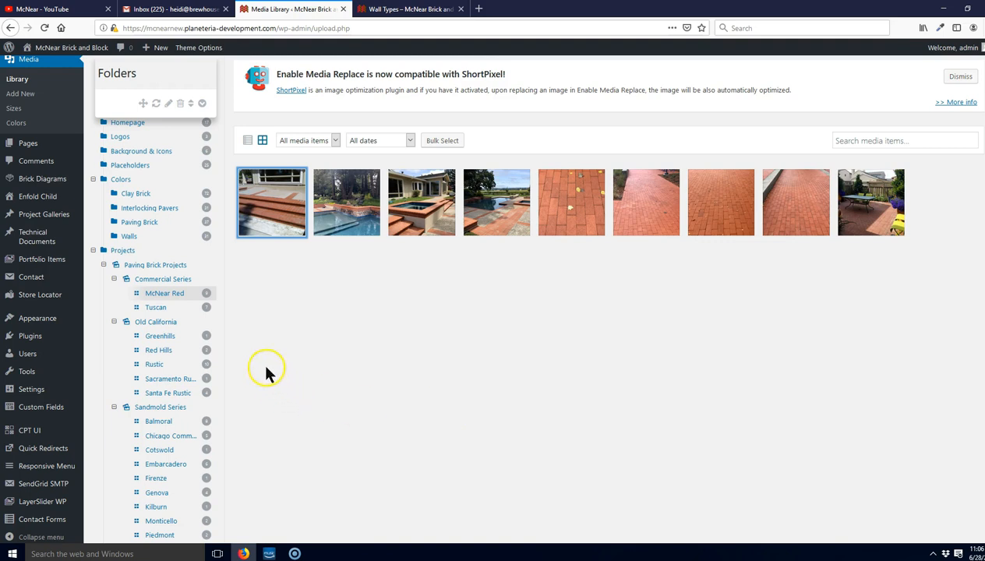
scroll(298, 257, up, 1)
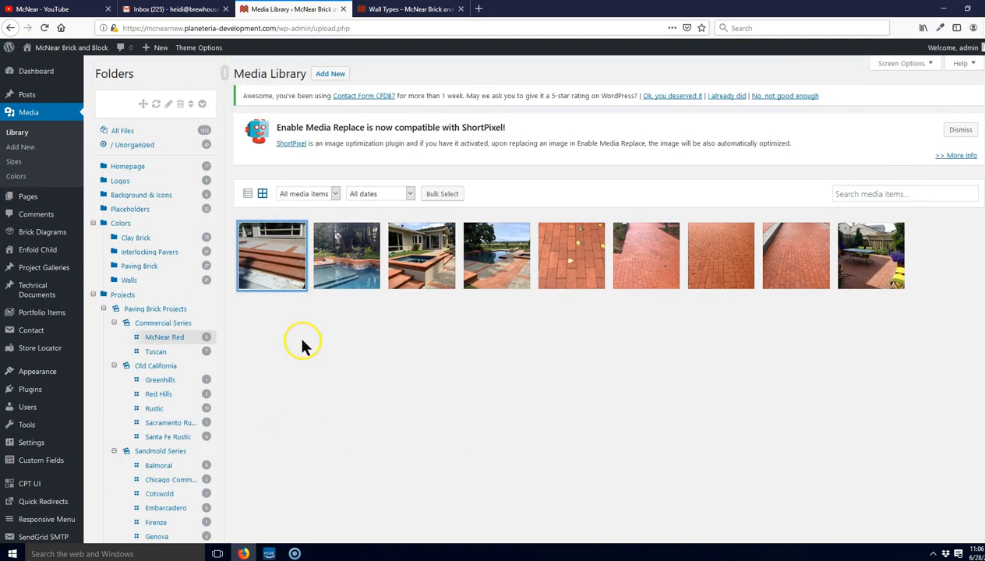
- Upload "Photo Mar 01, 2 12 39 PM" and "thin brick paving stairs before and after 1600x1200px" from the Thin Brick Paving Page folder into McNear Red
click(333, 75)
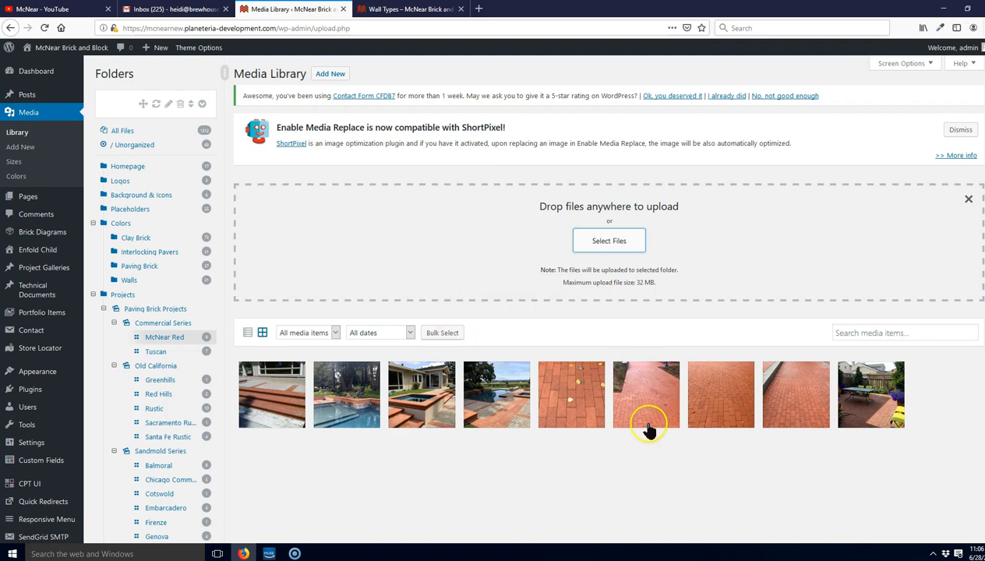
click(604, 242)
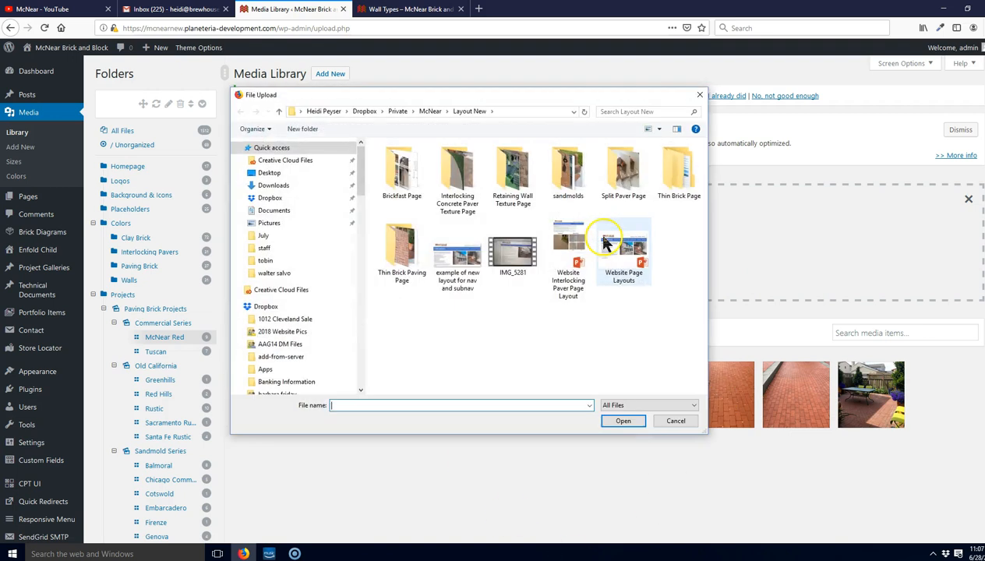
click(458, 265)
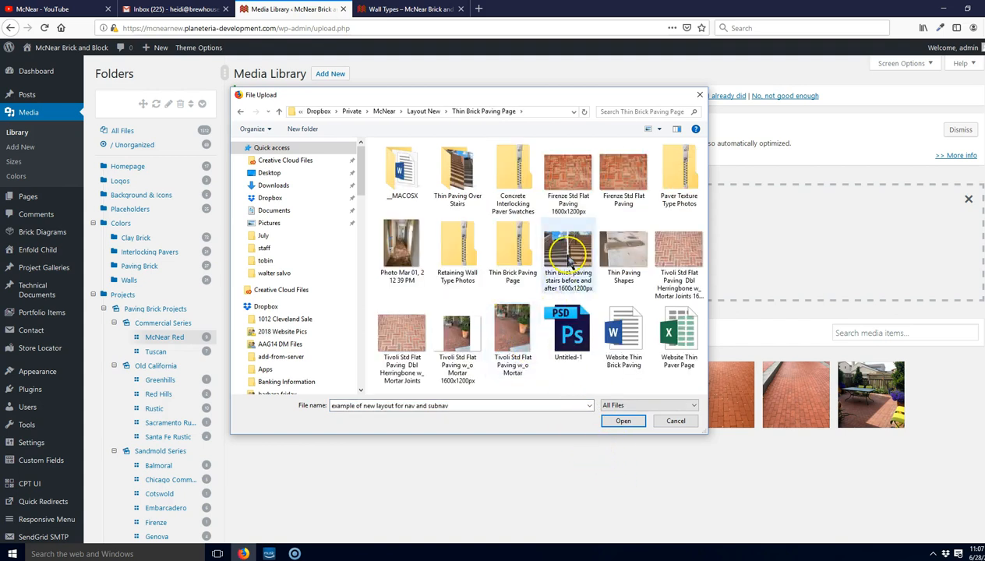
click(568, 261)
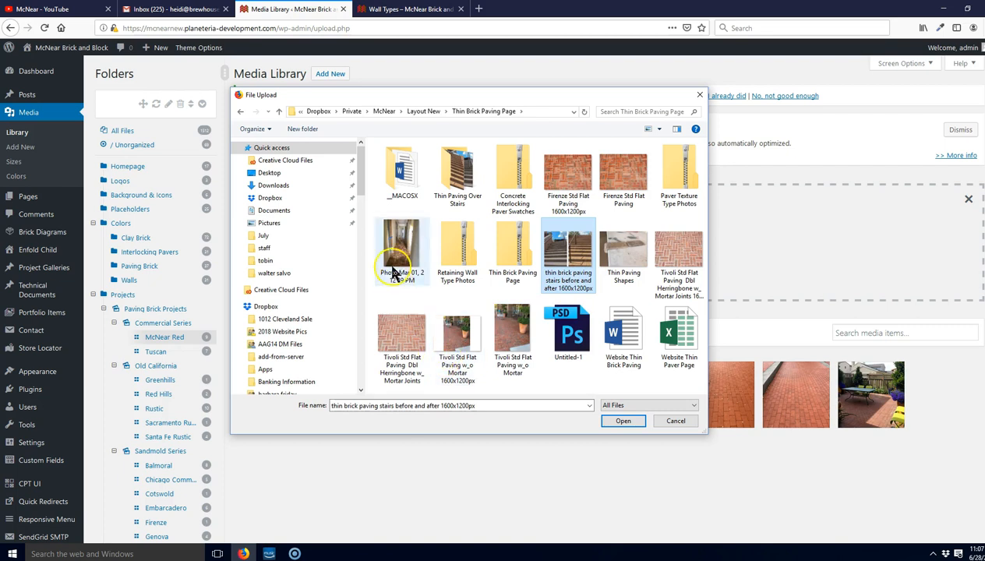
ctrl+click(394, 269)
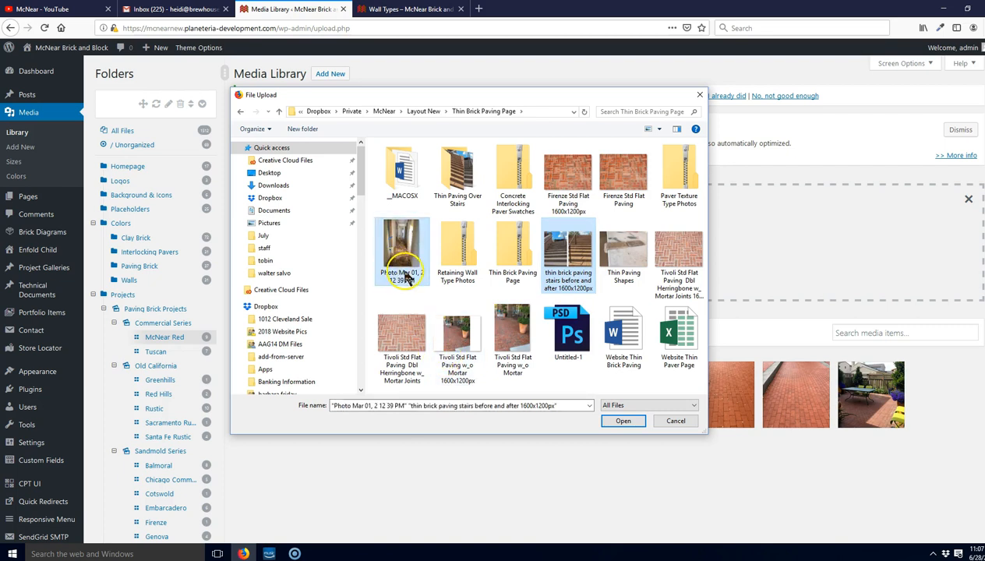
click(626, 422)
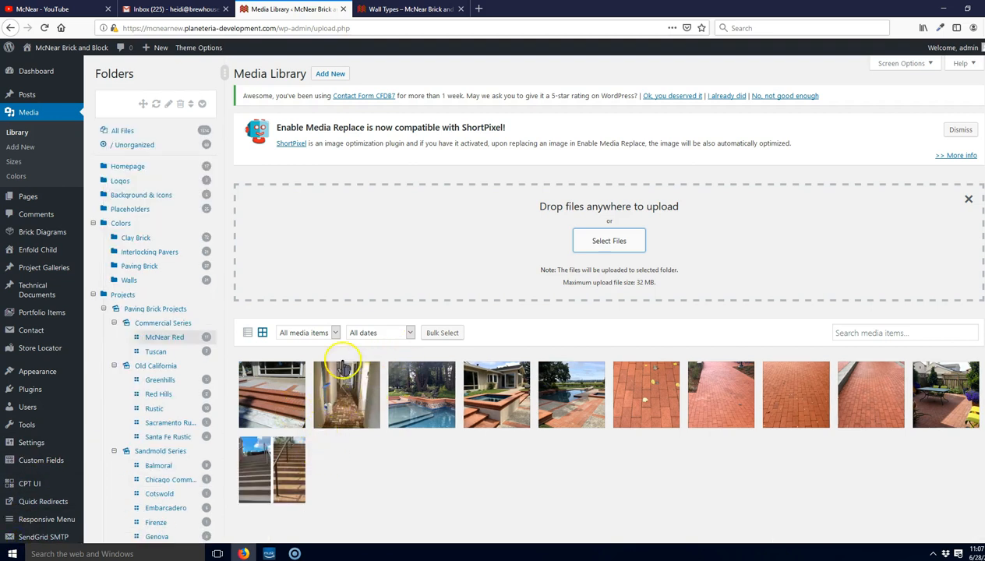
- Review the uploaded photos in McNear Red, check the attachment details of the before-and-after stairs image, and return to the gallery
scroll(363, 345, down, 1)
scroll(363, 343, down, 2)
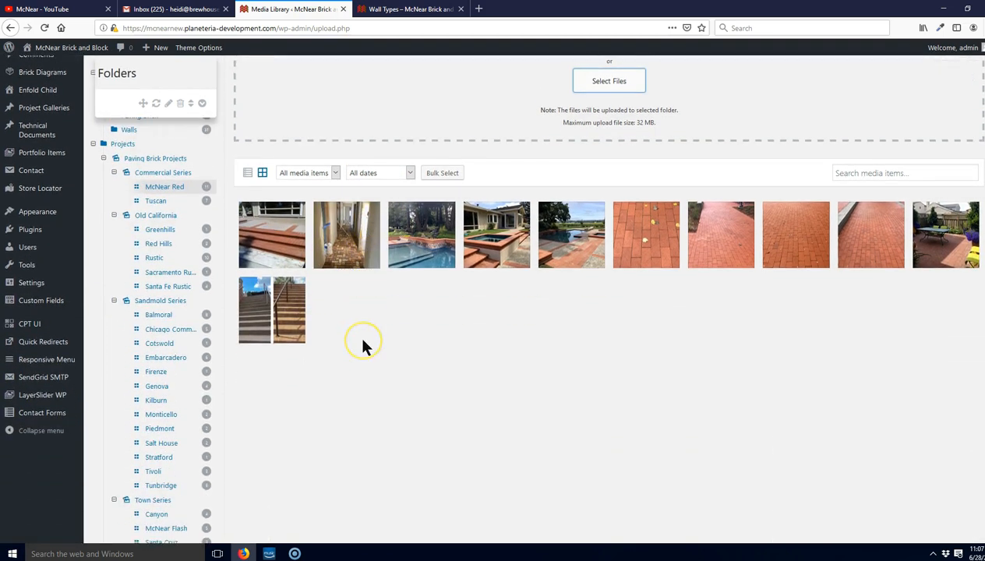
scroll(363, 345, up, 1)
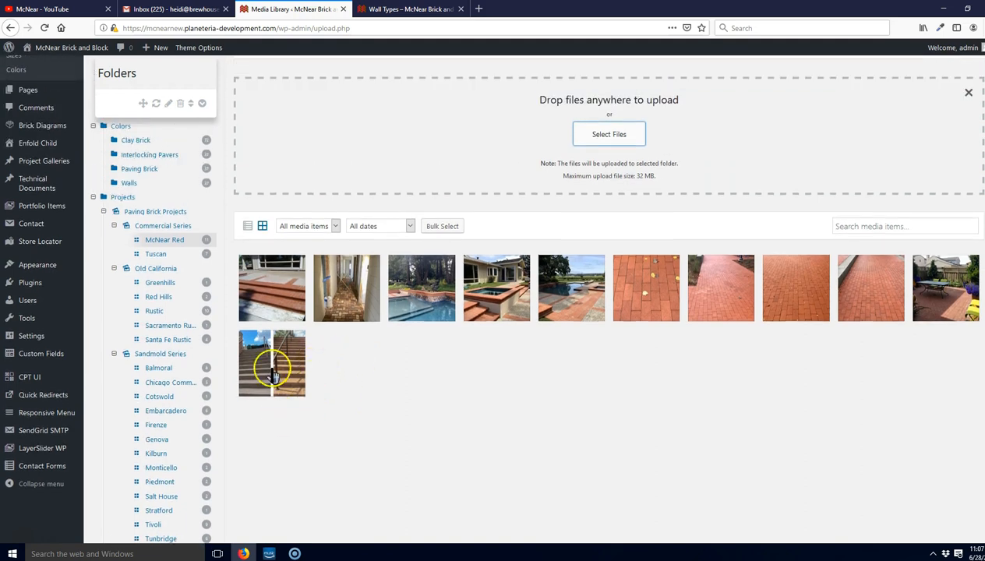
scroll(534, 397, up, 2)
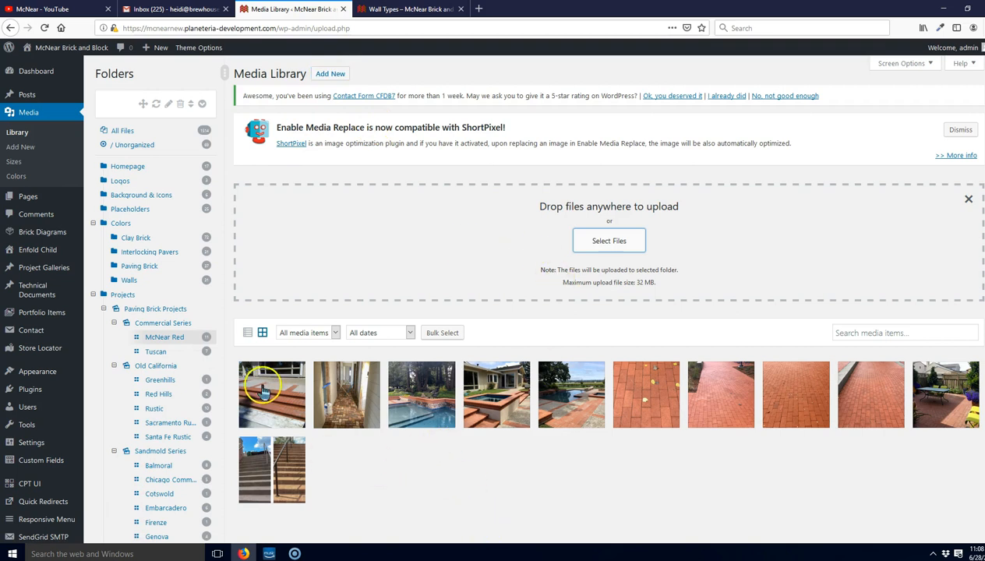
click(275, 487)
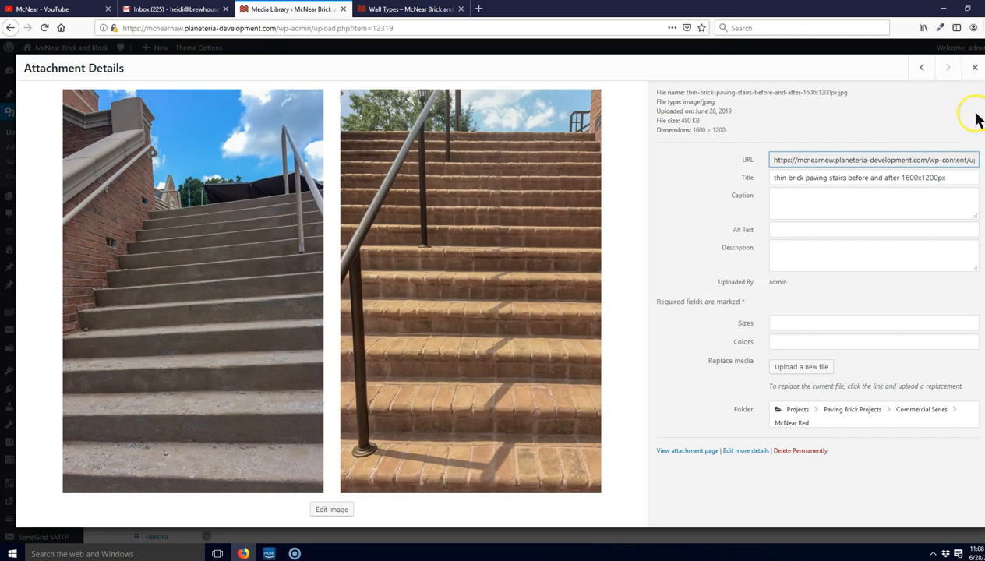
click(972, 70)
drag(264, 448, 365, 389)
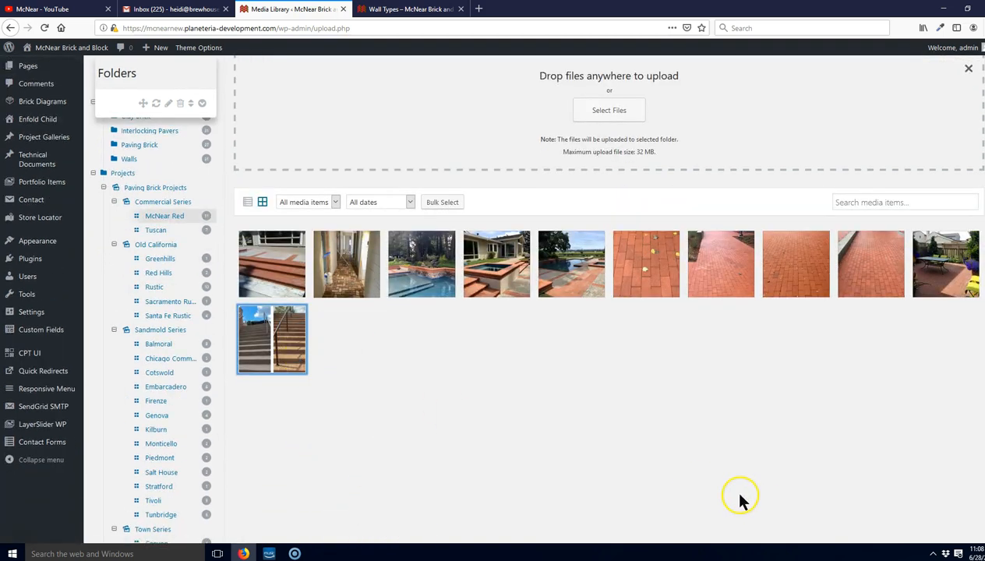
- Permanently delete the uploaded before-and-after stairs image and the brick hallway photo from McNear Red
click(272, 346)
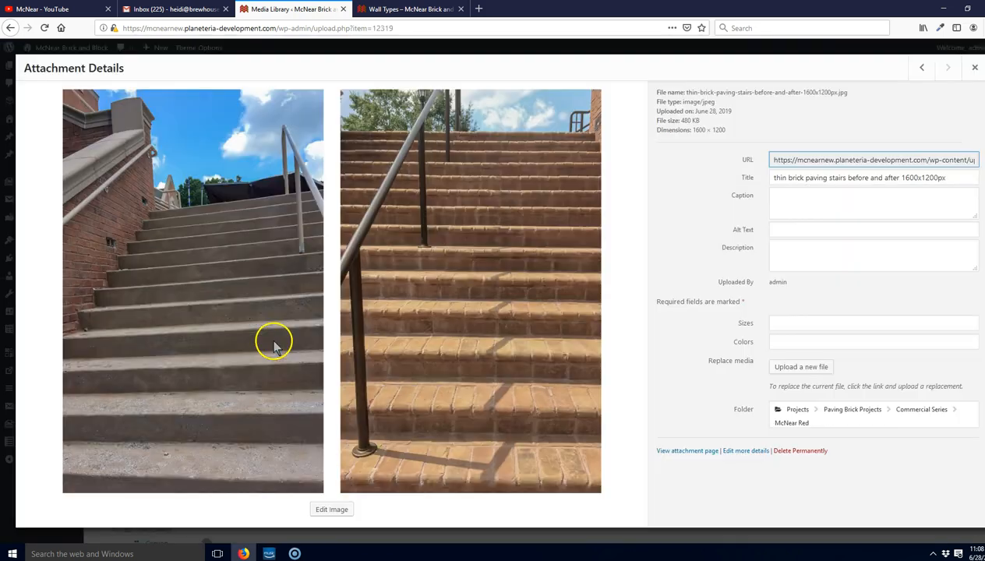
click(800, 452)
click(514, 239)
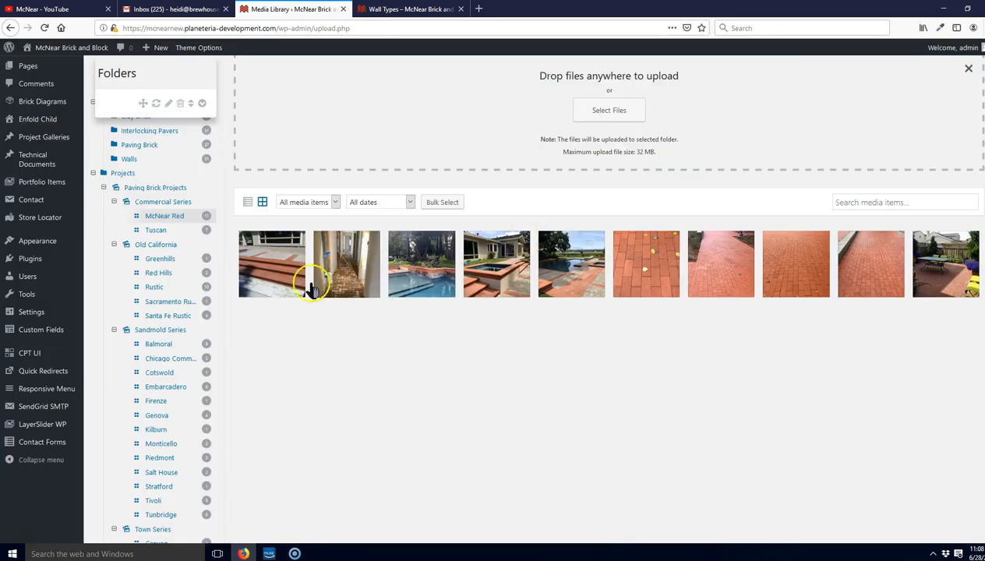
click(347, 258)
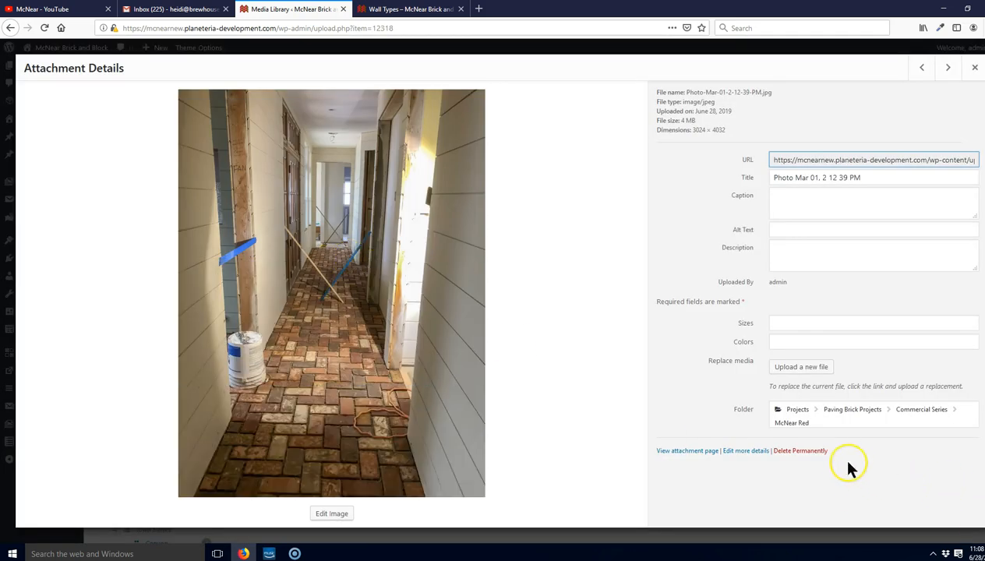
click(807, 450)
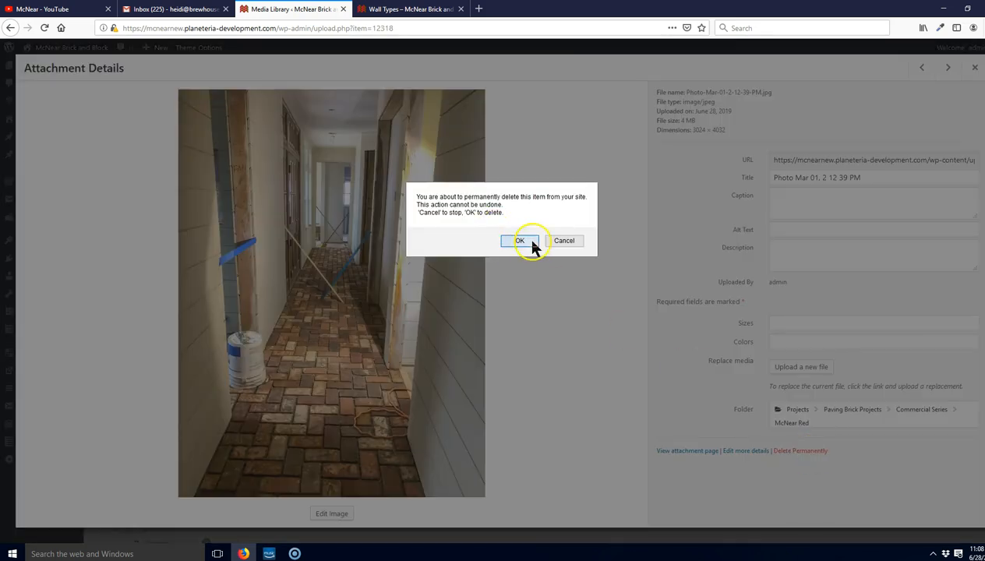
click(532, 244)
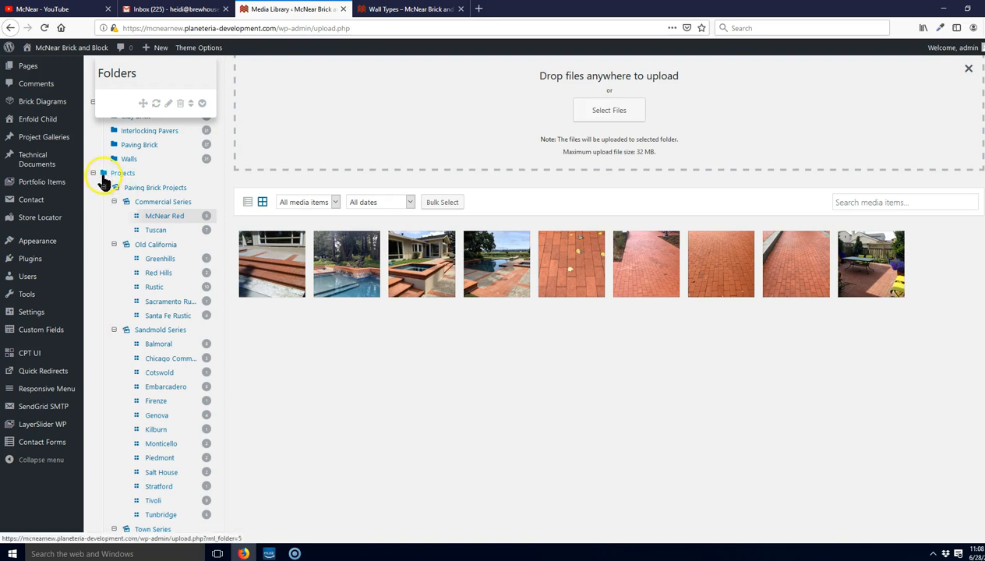
- Select the Commercial Series collection under Paving Brick Projects
mouse_move(43, 158)
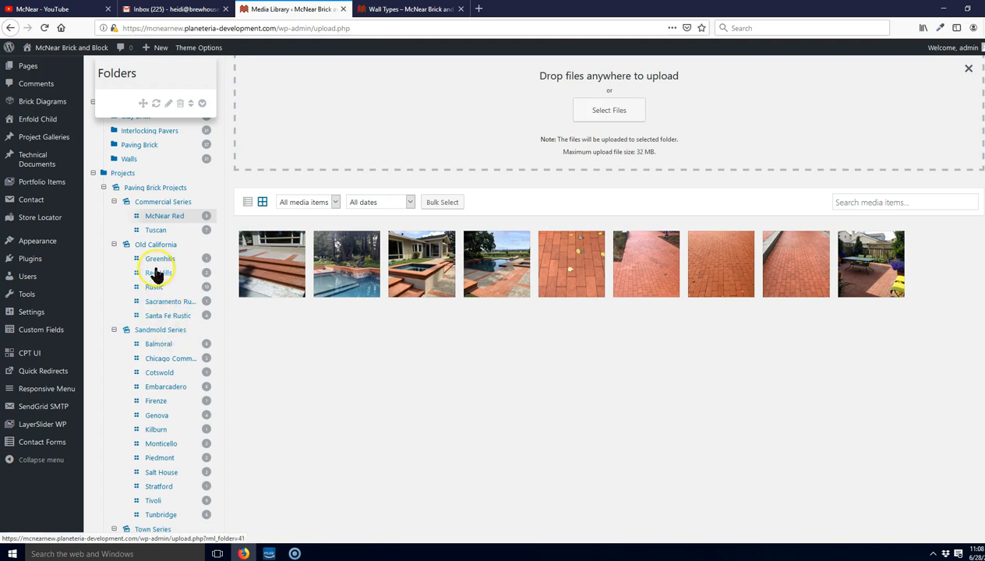
click(156, 329)
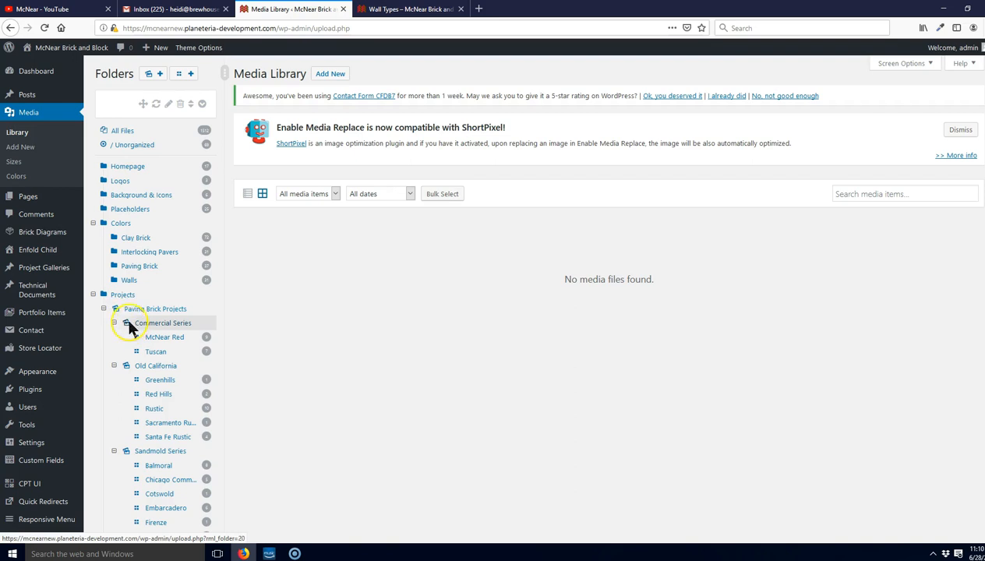
click(158, 331)
click(155, 366)
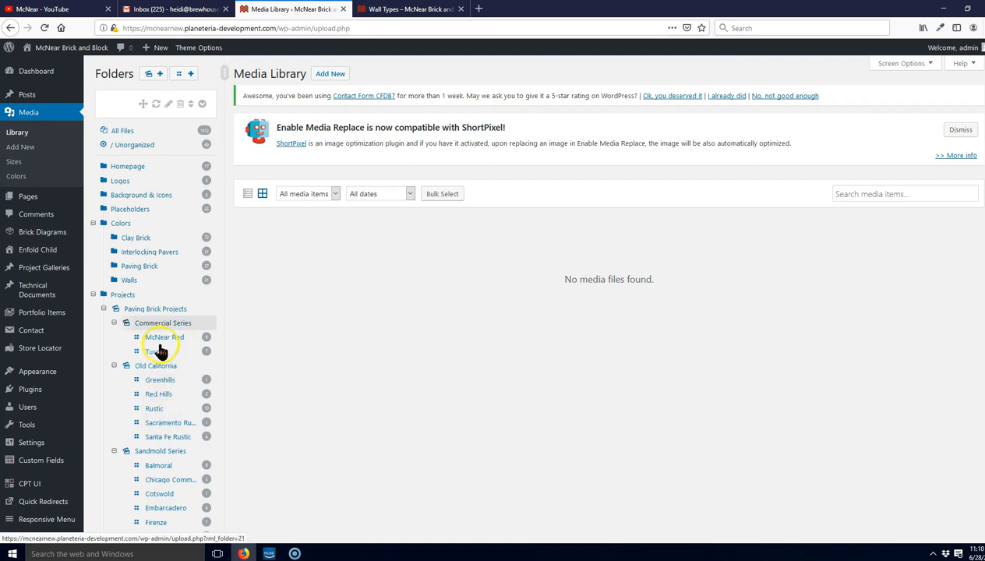
scroll(311, 384, down, 1)
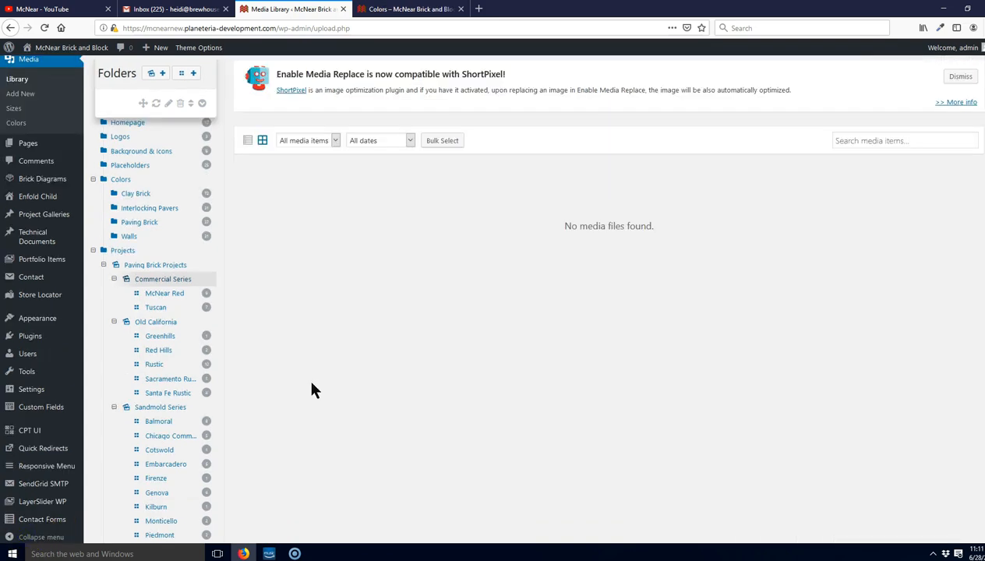
click(144, 280)
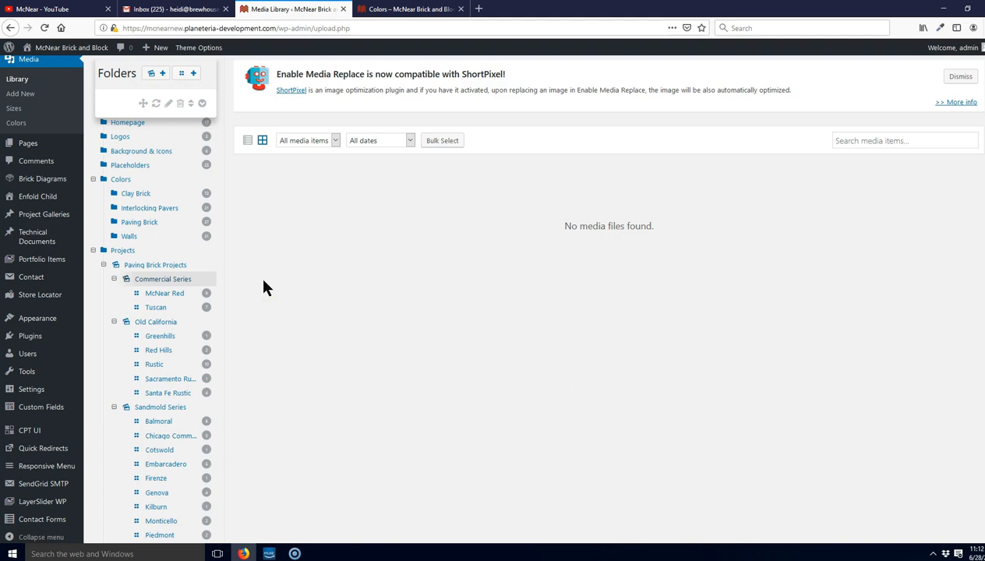
- Collapse Paving Brick Projects to view the Interlocking Pavers project folders, and expand it again
click(149, 308)
click(151, 266)
click(108, 267)
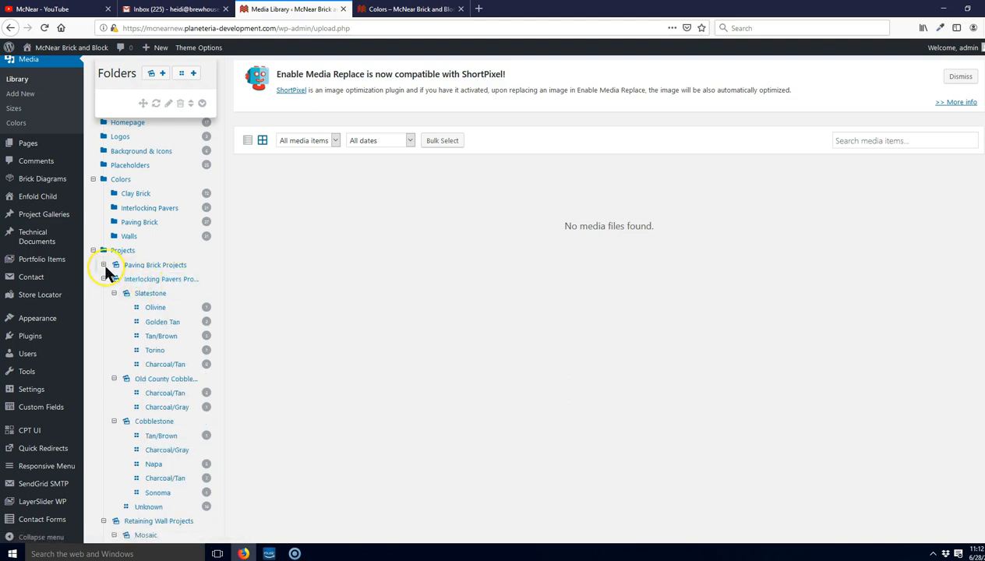
click(103, 265)
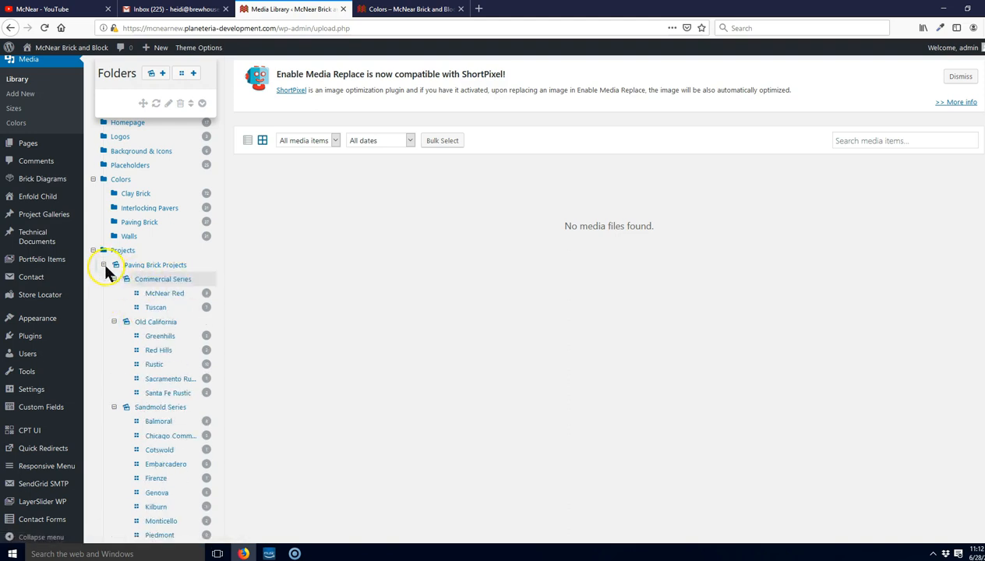
- Create a gallery named Cornwall in the Commercial Series collection and open it
click(164, 267)
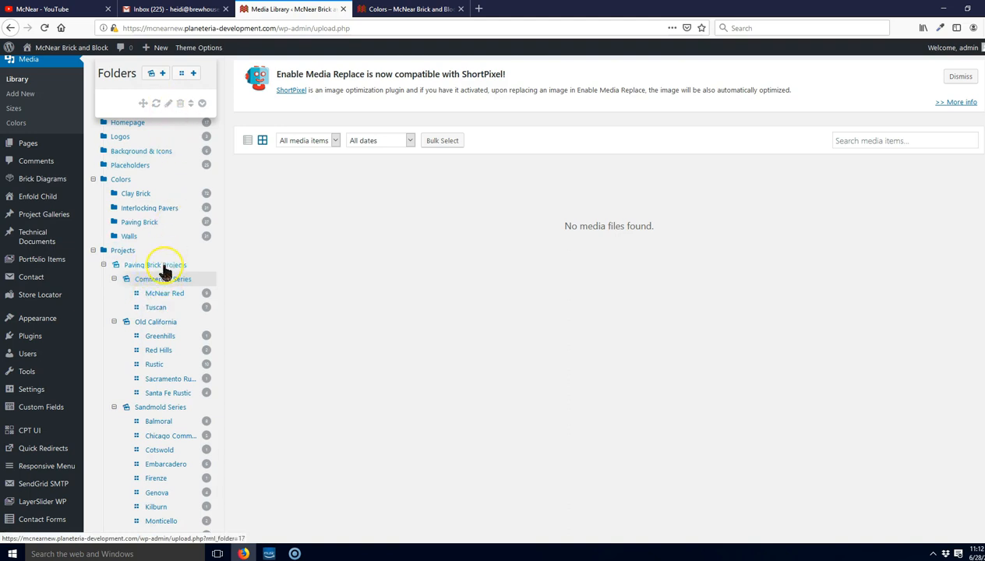
click(190, 78)
click(171, 321)
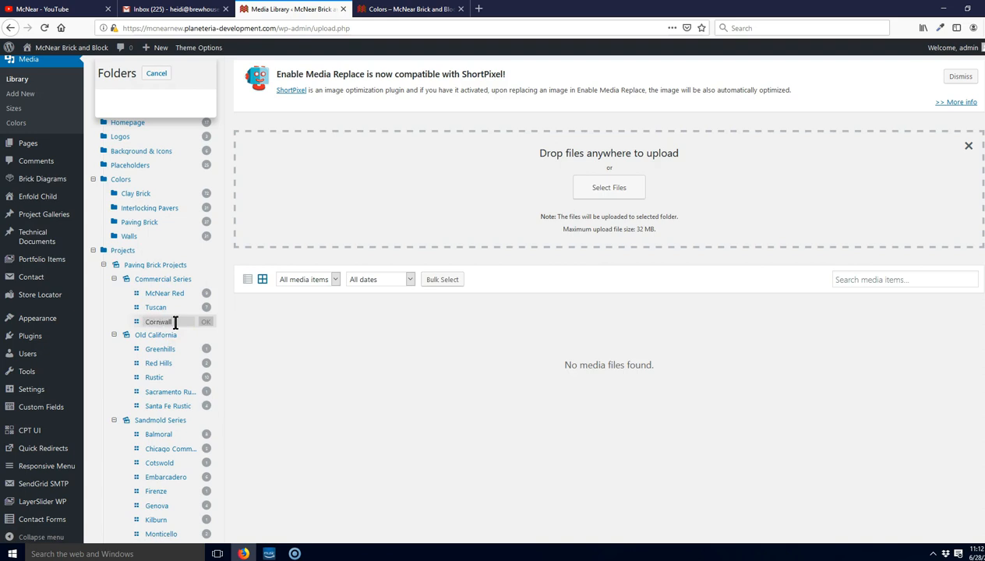
click(205, 322)
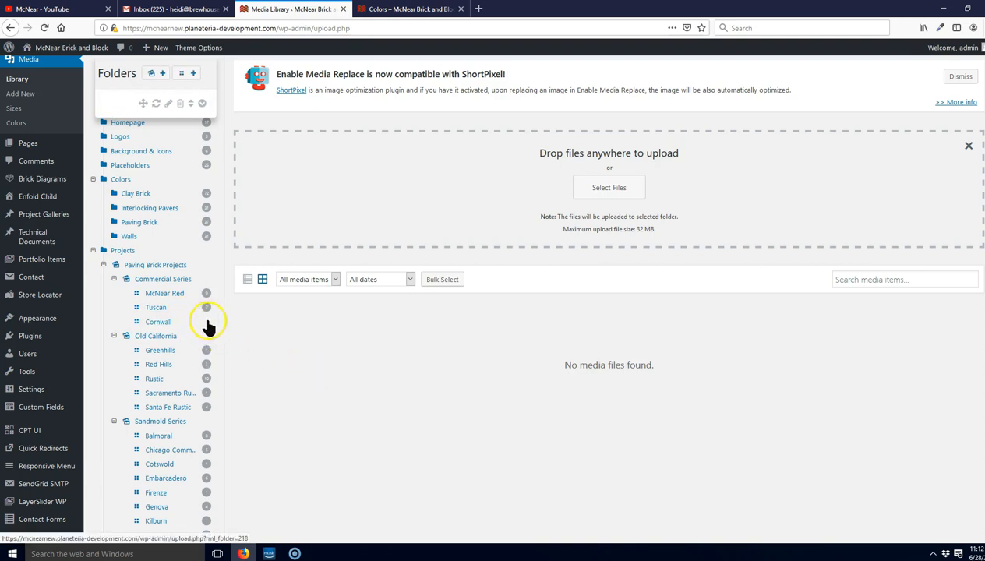
click(162, 322)
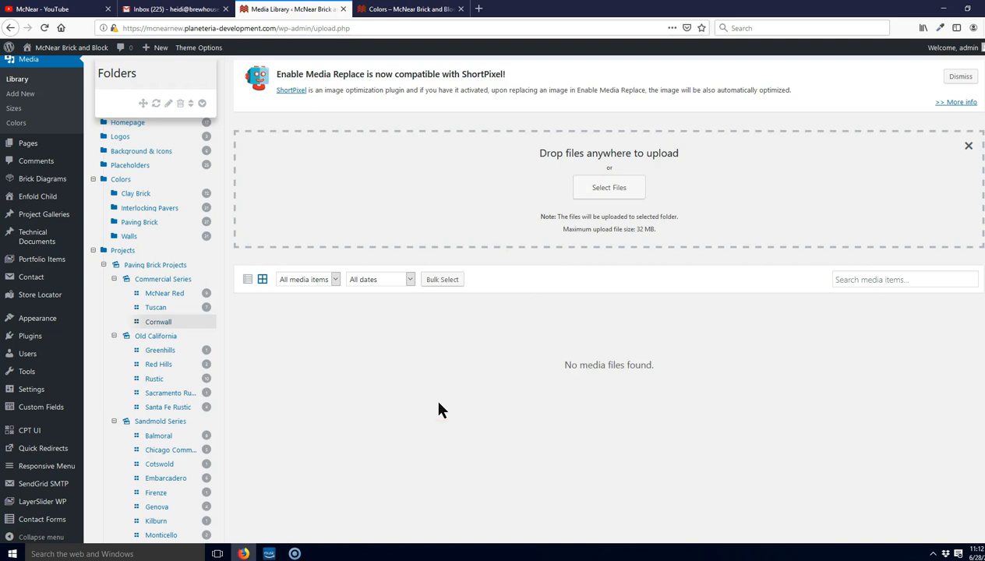
- Collapse the Projects folder and browse the drawings in the Size & Shape Diagrams folder
click(92, 251)
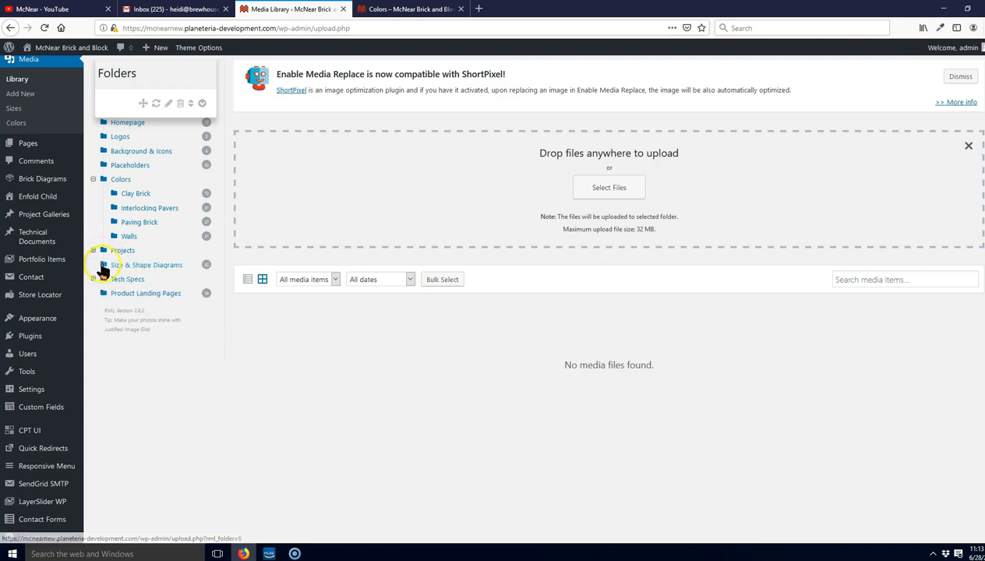
click(133, 266)
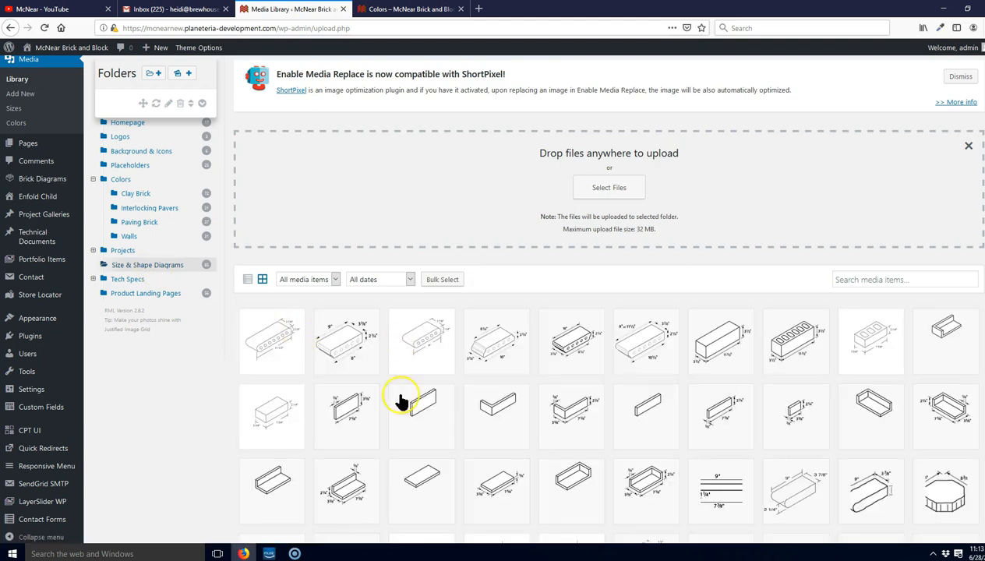
scroll(381, 421, down, 1)
scroll(381, 421, down, 2)
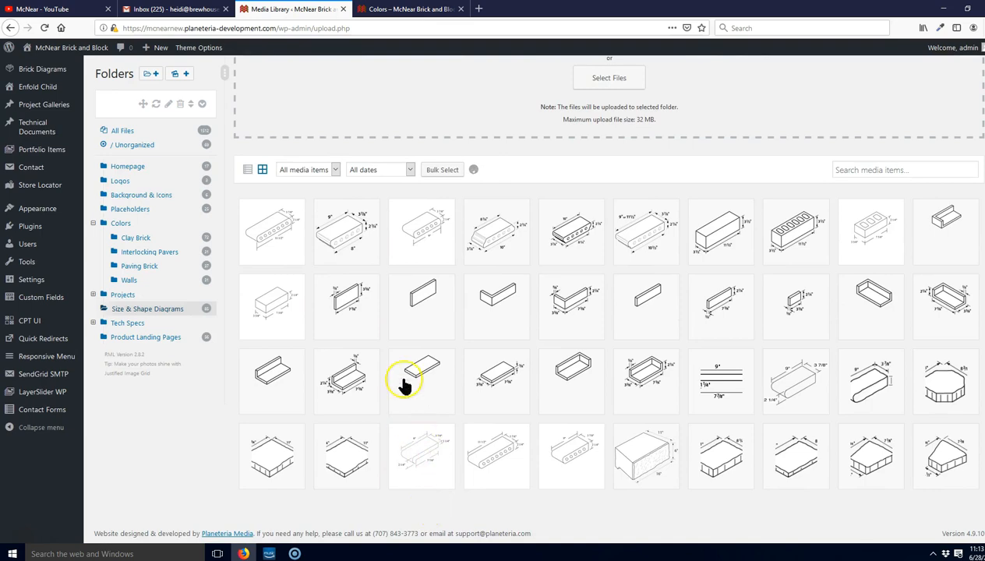
scroll(699, 391, up, 1)
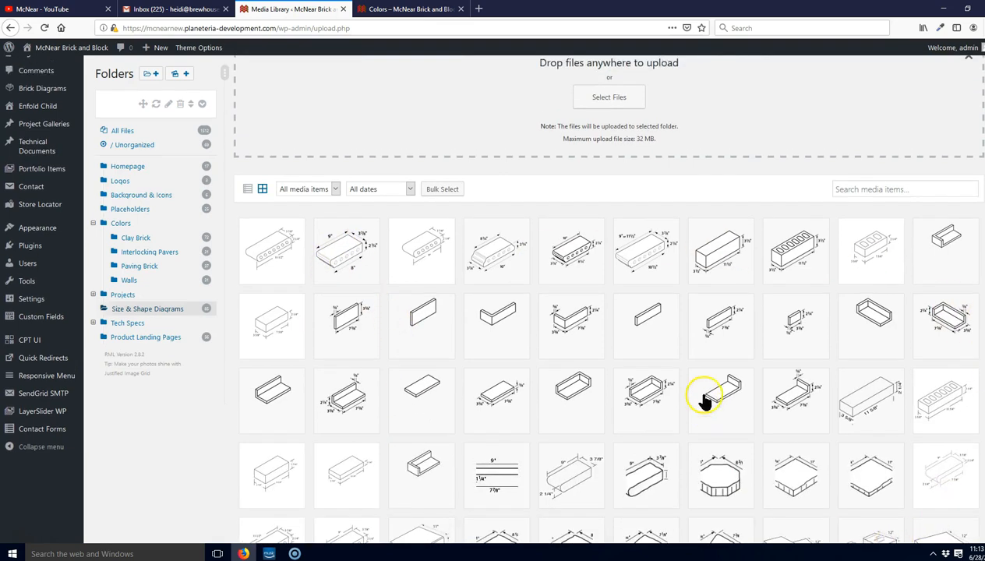
scroll(704, 399, down, 6)
scroll(703, 398, down, 5)
scroll(703, 399, up, 10)
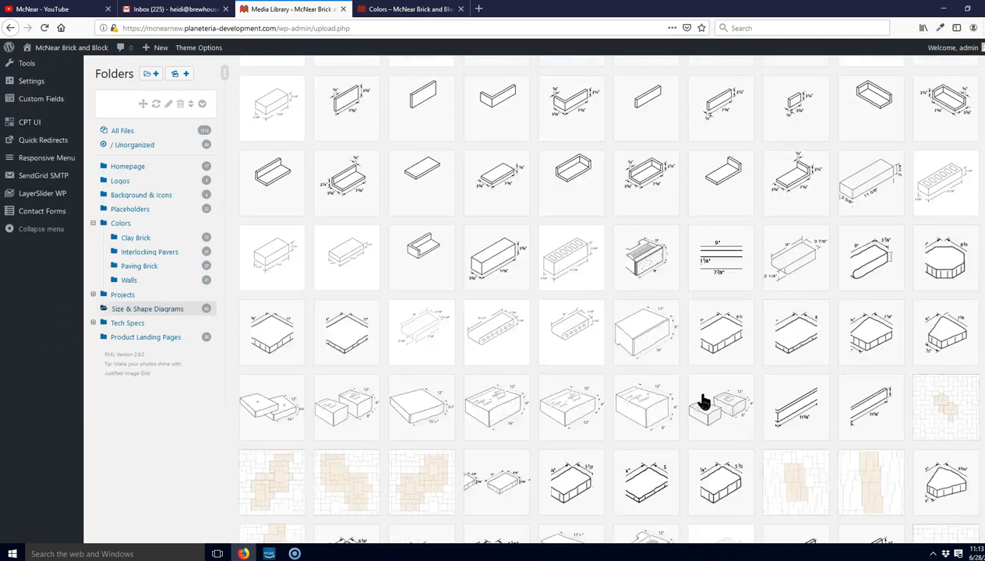
scroll(704, 401, down, 8)
click(682, 465)
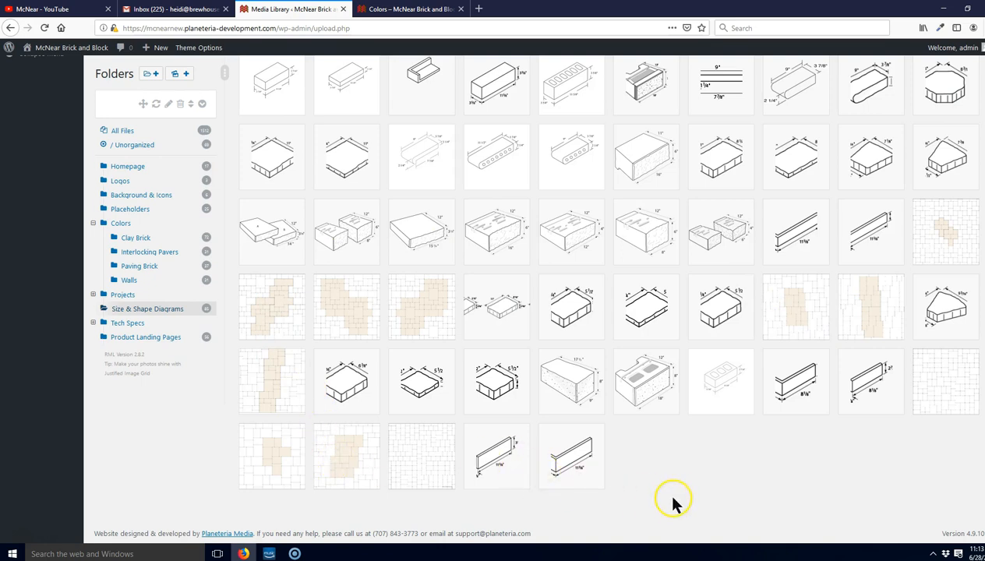
scroll(671, 500, up, 5)
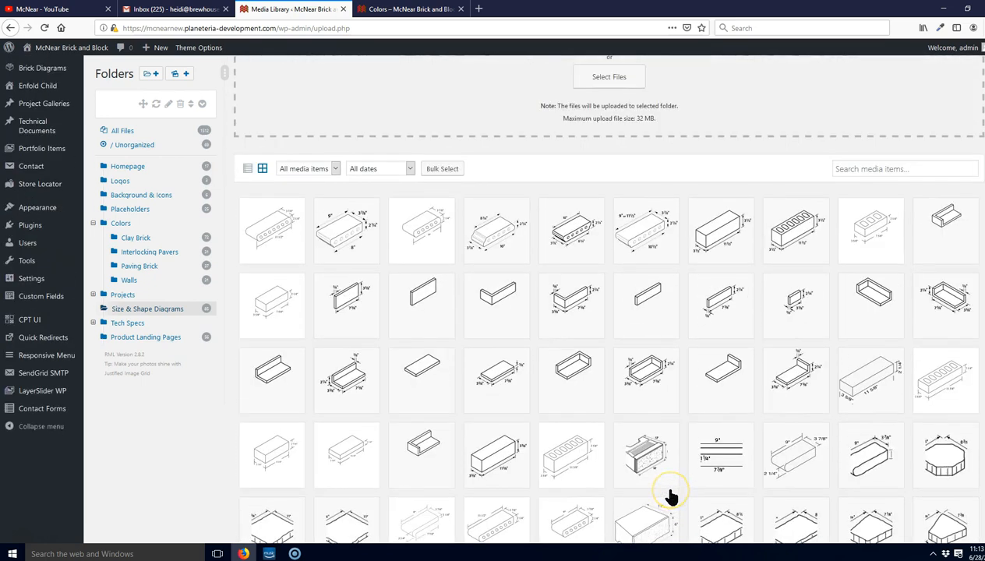
click(669, 487)
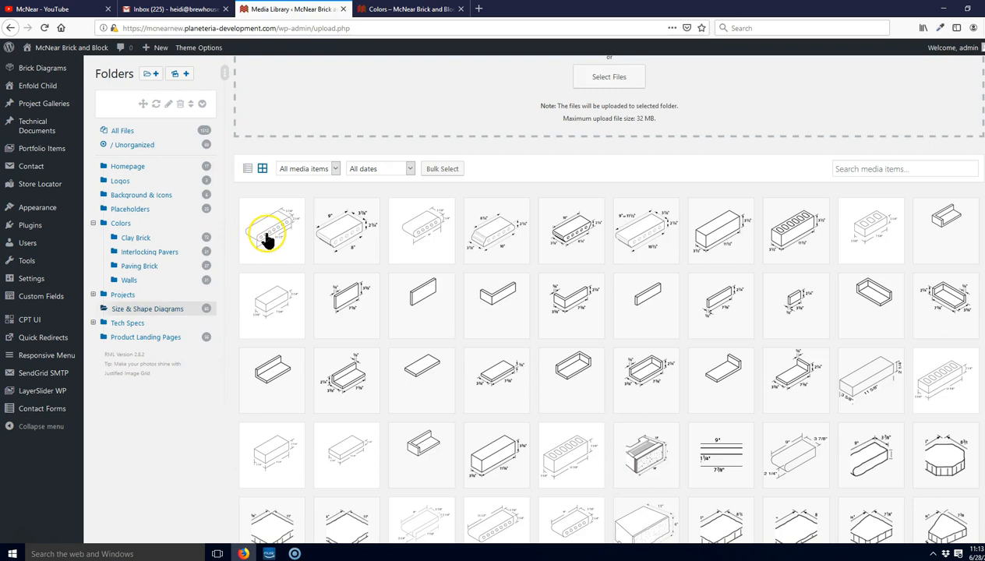
- Browse the drawings in Size & Shape Diagrams and view the attachment details of the Modular Thin_Paver image
click(129, 310)
scroll(614, 218, up, 1)
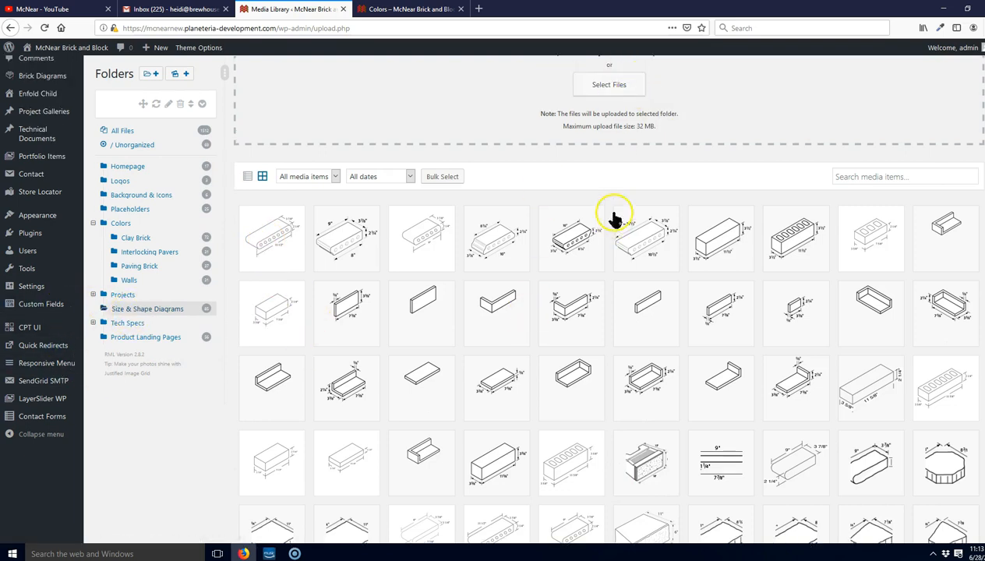
scroll(614, 217, up, 3)
scroll(406, 455, down, 3)
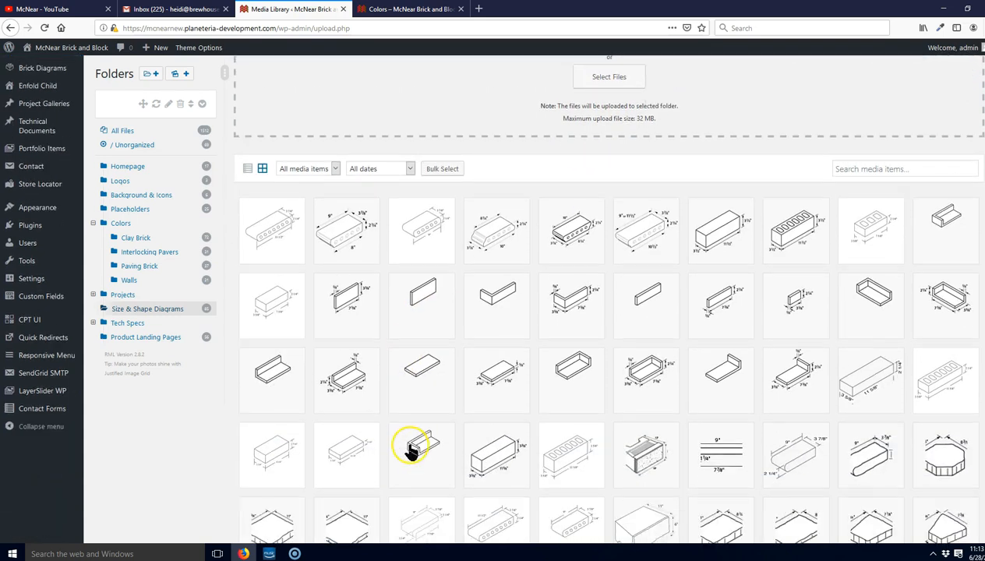
scroll(408, 459, down, 3)
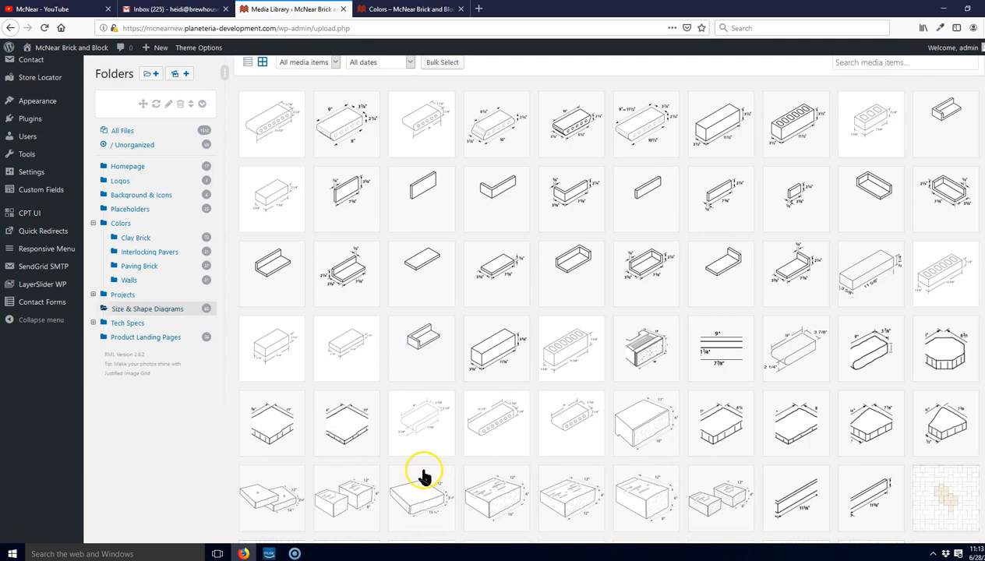
scroll(426, 459, up, 3)
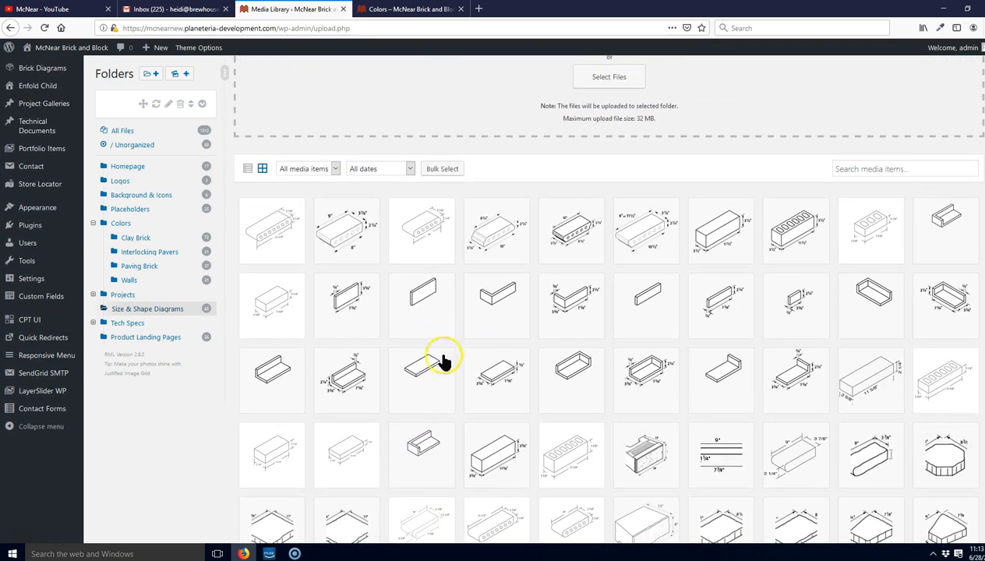
click(425, 374)
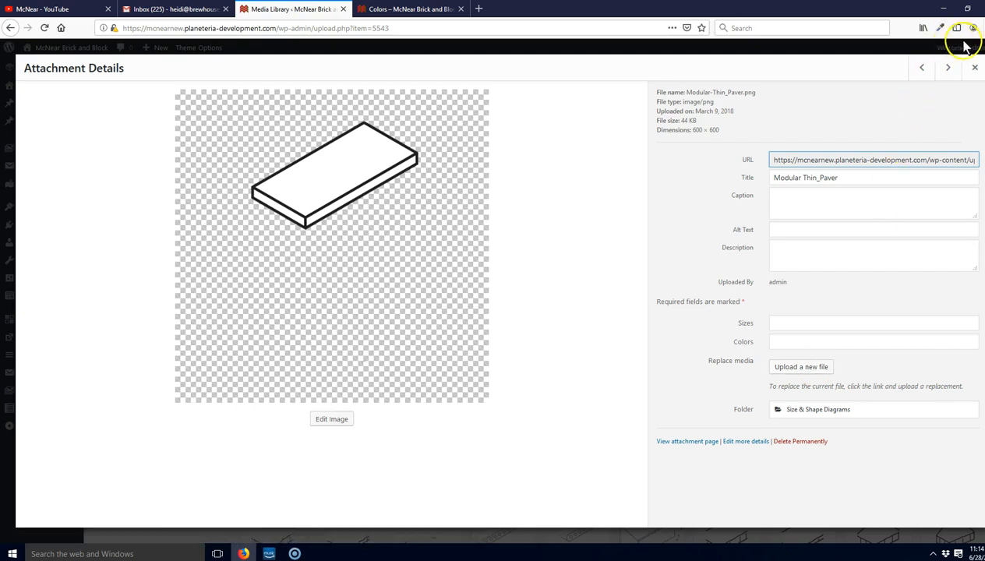
click(975, 70)
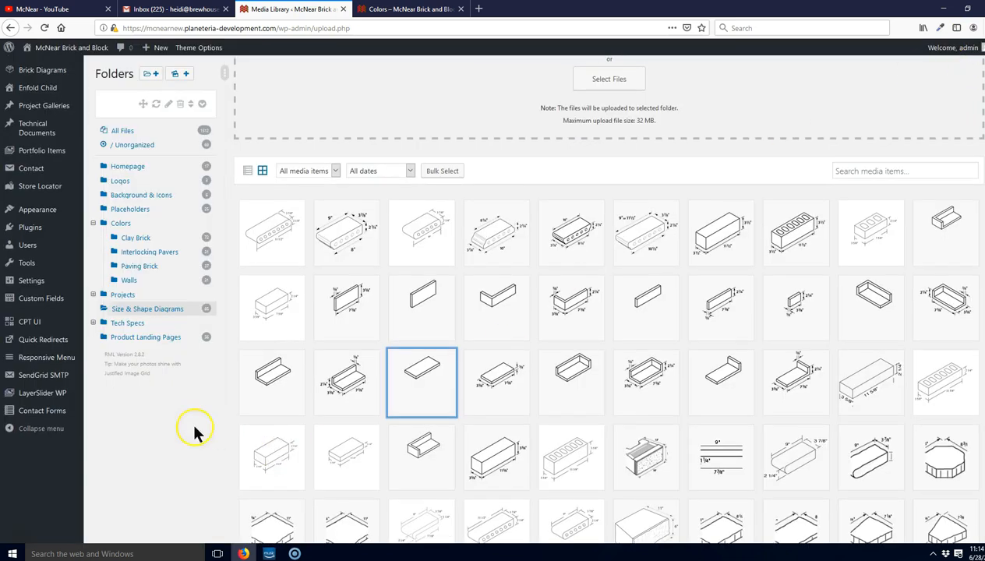
scroll(172, 444, up, 1)
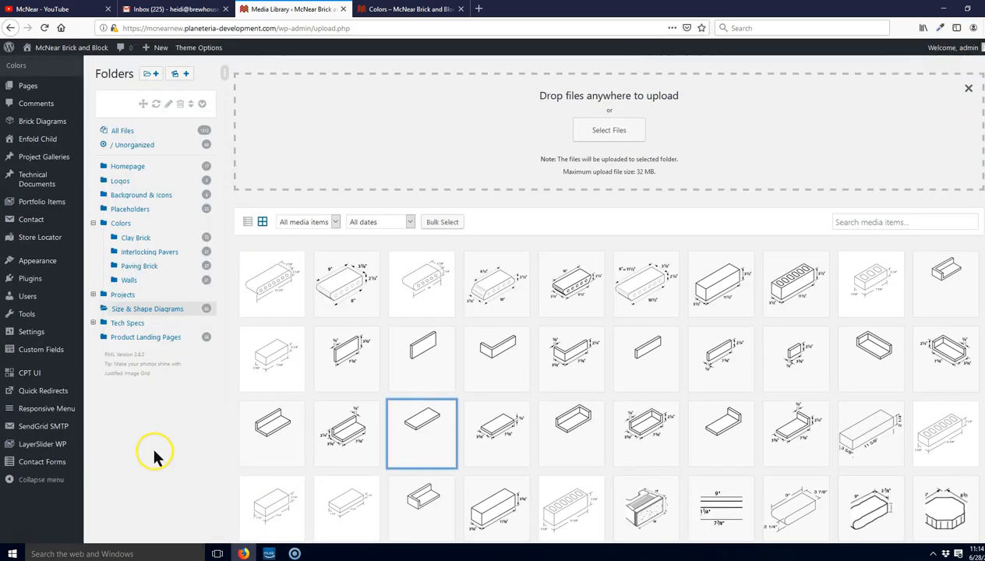
- Expand the Tech Specs folder and view the files in its "Interior floor with conc..." subfolder
click(104, 326)
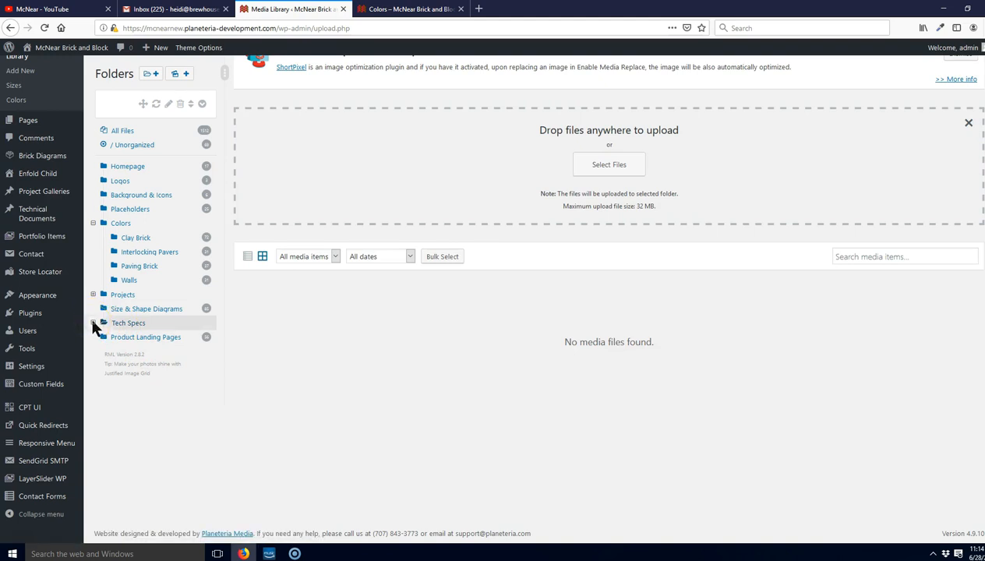
click(93, 323)
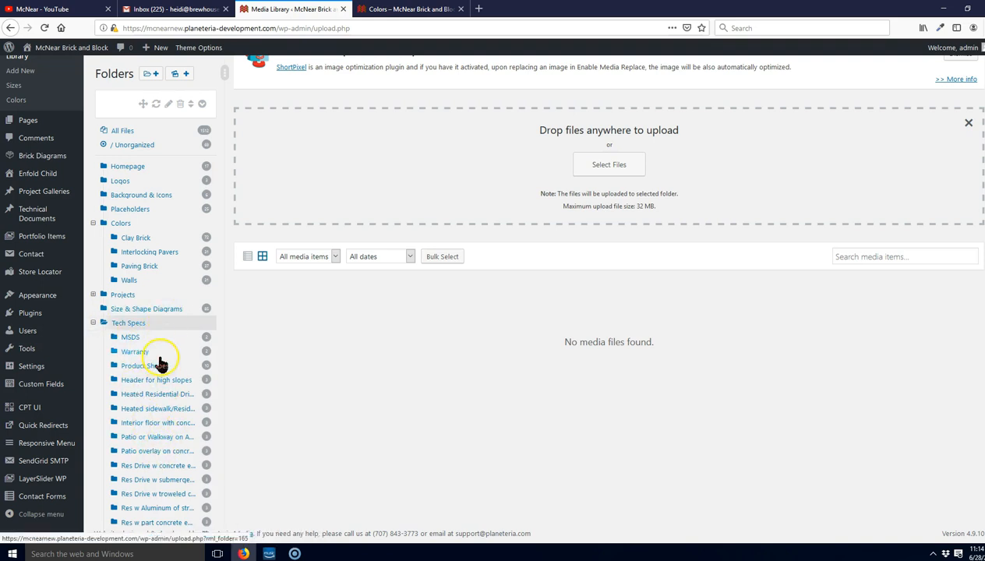
click(142, 424)
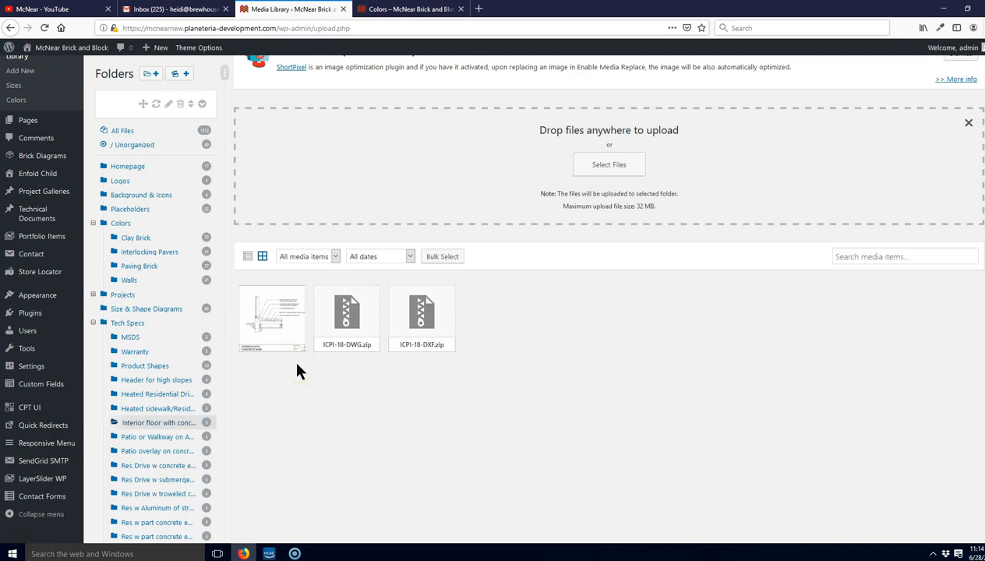
scroll(114, 329, up, 1)
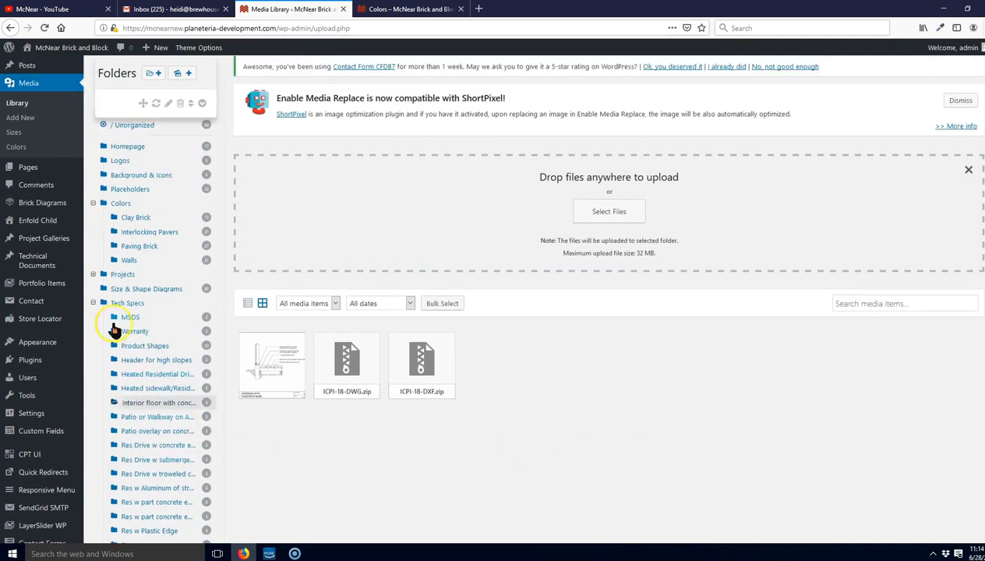
- Select the Tech Specs folder and look through its full list of subfolders
scroll(114, 329, down, 10)
scroll(150, 361, up, 8)
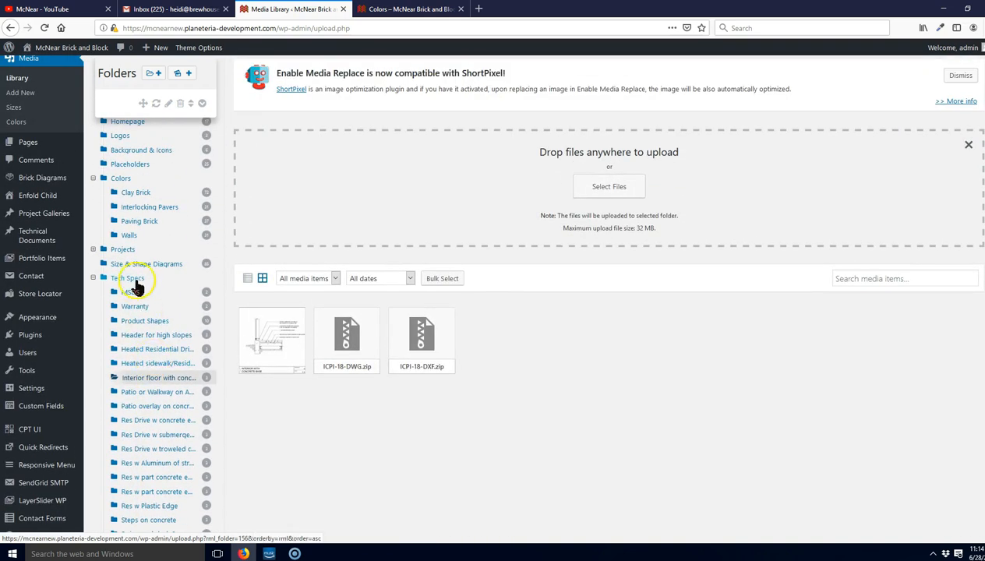
click(132, 281)
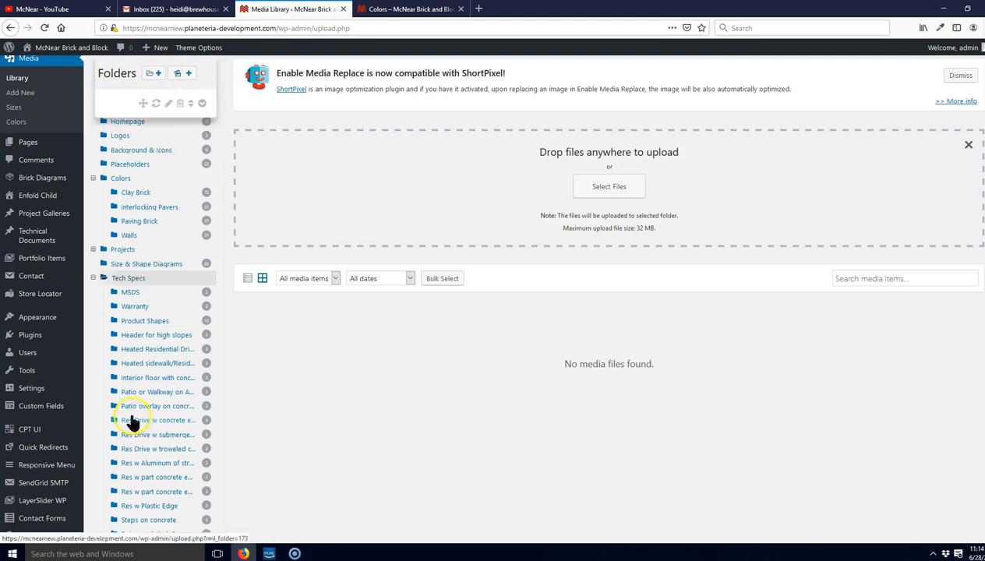
scroll(149, 479, down, 10)
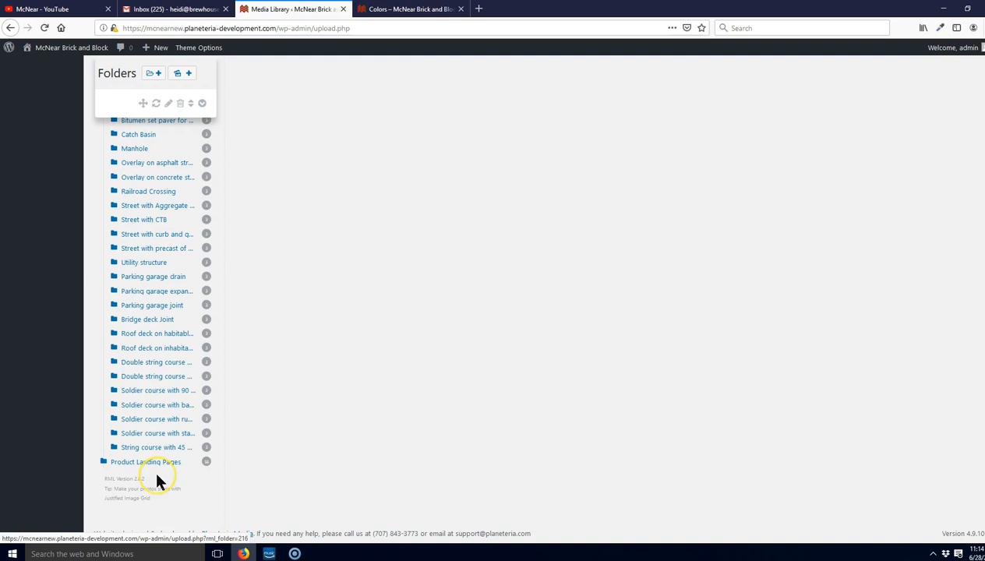
scroll(155, 481, up, 10)
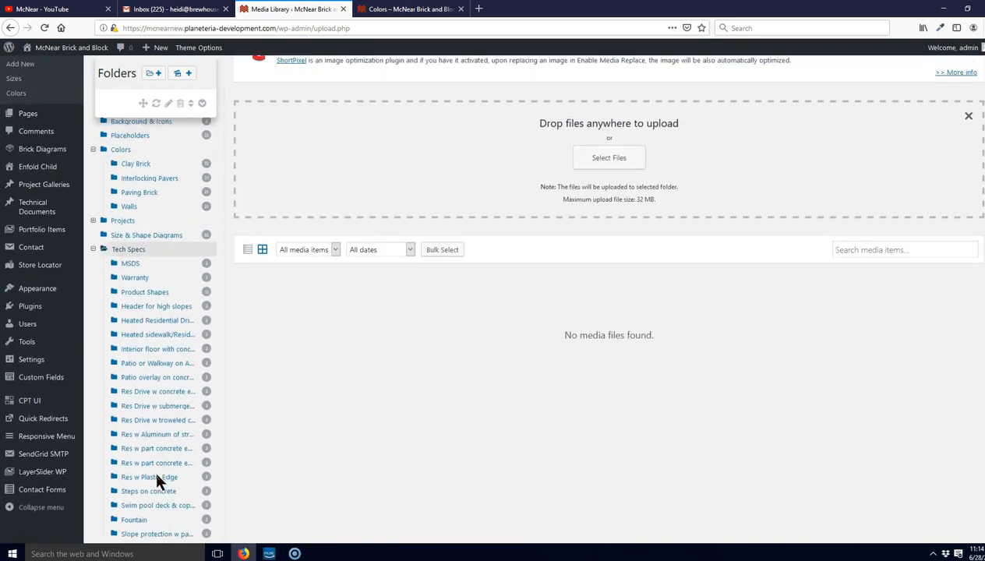
click(173, 132)
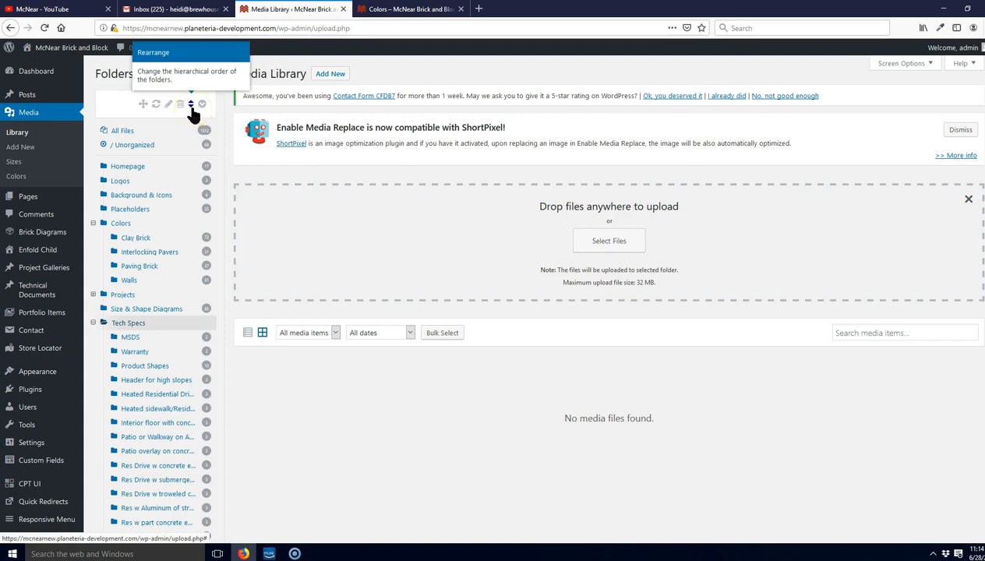
- Start rearranging the folders and move the "String course with 45..." subfolder of Tech Specs above "Soldier course with sta..."
click(191, 106)
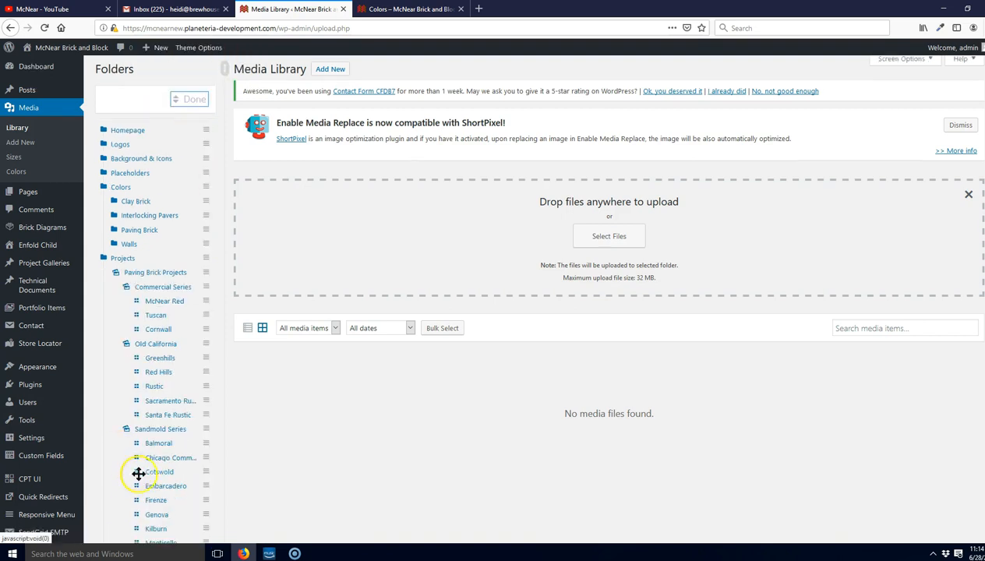
scroll(145, 480, down, 5)
scroll(146, 482, up, 3)
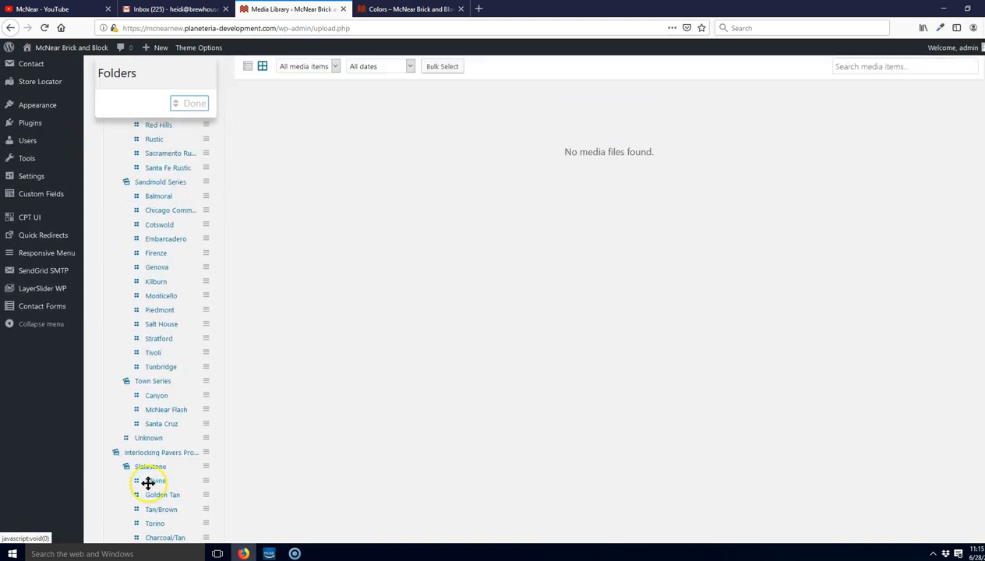
scroll(147, 483, up, 4)
scroll(148, 484, down, 20)
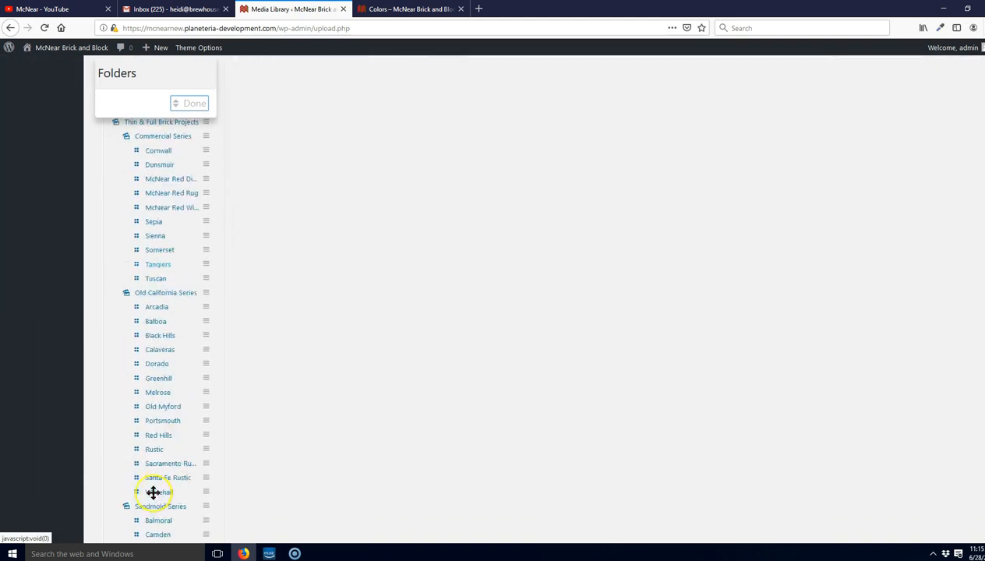
mouse_move(117, 463)
mouse_down()
mouse_move(115, 451)
mouse_move(131, 488)
mouse_move(123, 461)
mouse_move(121, 493)
mouse_move(118, 462)
mouse_up()
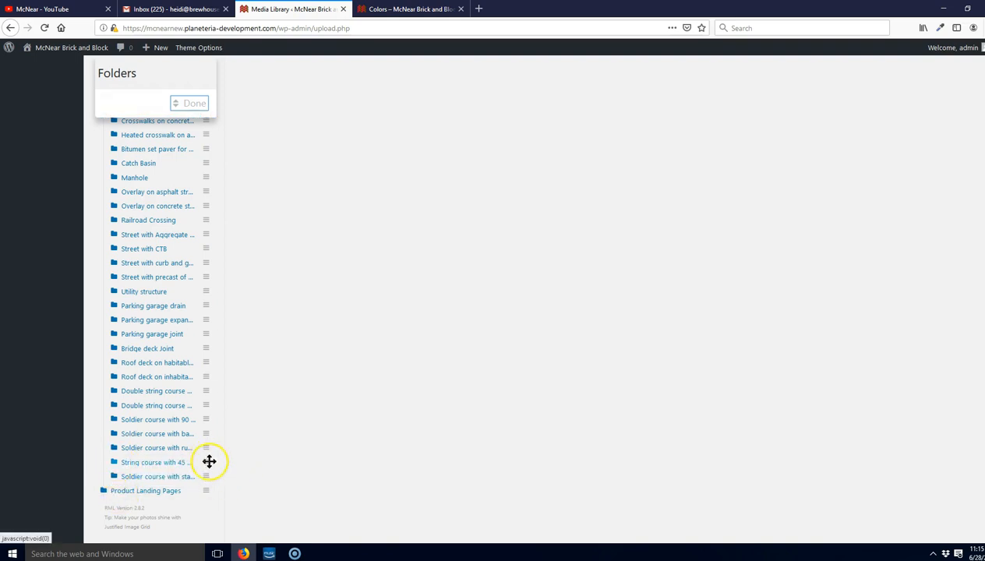
- Move the "String course with 45..." subfolder back to the end of Tech Specs and finish rearranging
drag(209, 462, 249, 485)
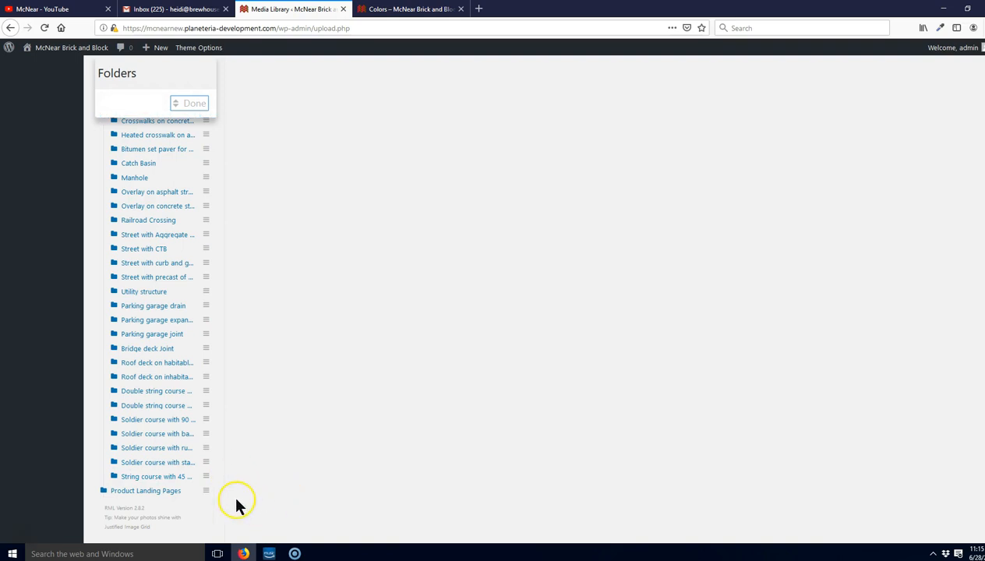
scroll(237, 502, up, 3)
scroll(236, 503, up, 2)
click(188, 103)
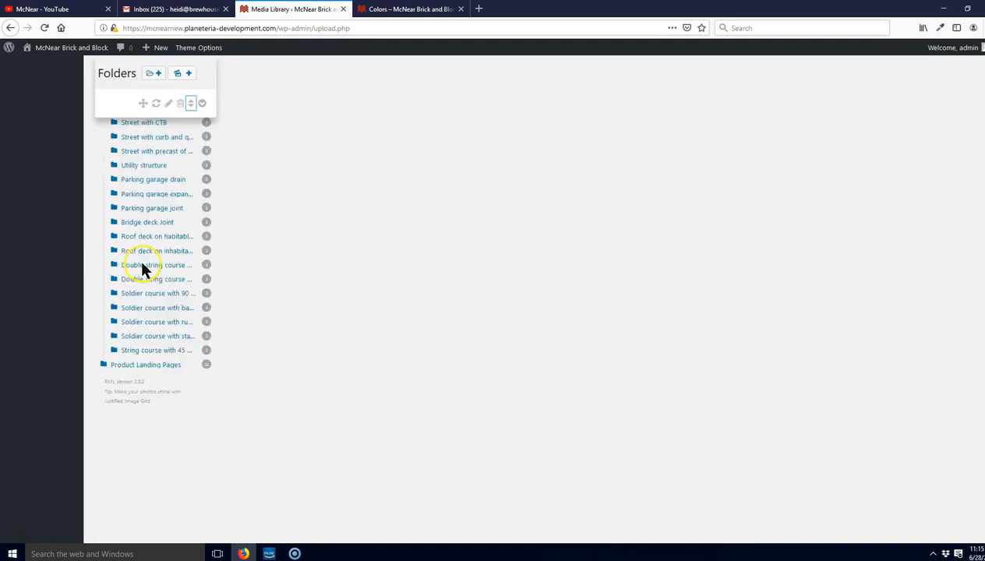
- Check the order of the Tech Specs subfolders, and collapse the Tech Specs folder
scroll(146, 278, down, 2)
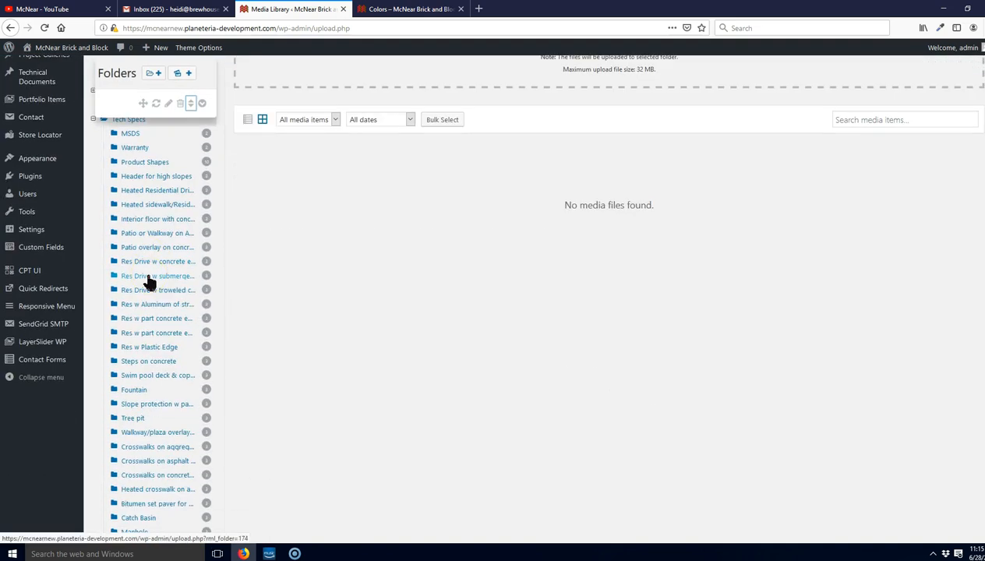
scroll(151, 308, down, 8)
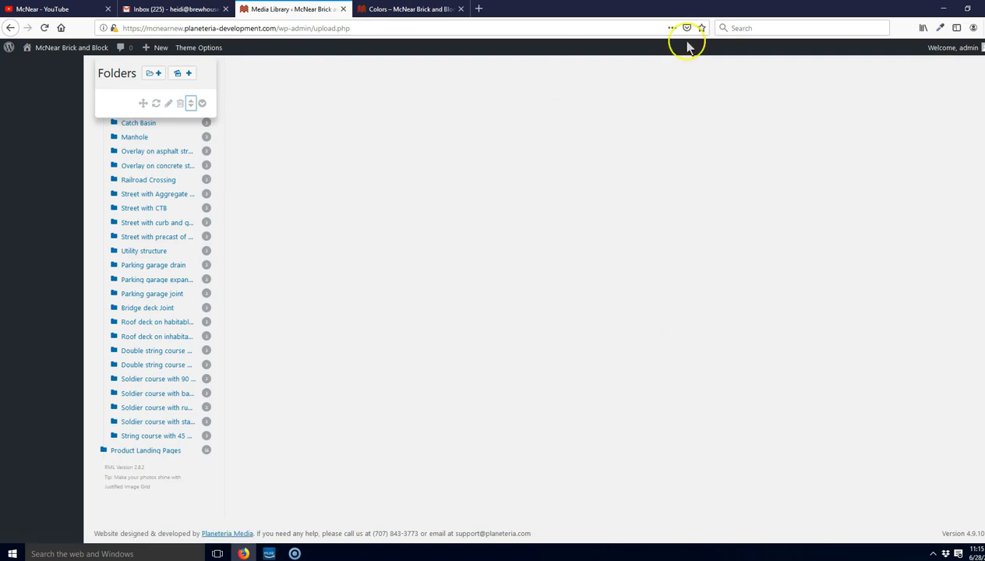
scroll(332, 152, up, 10)
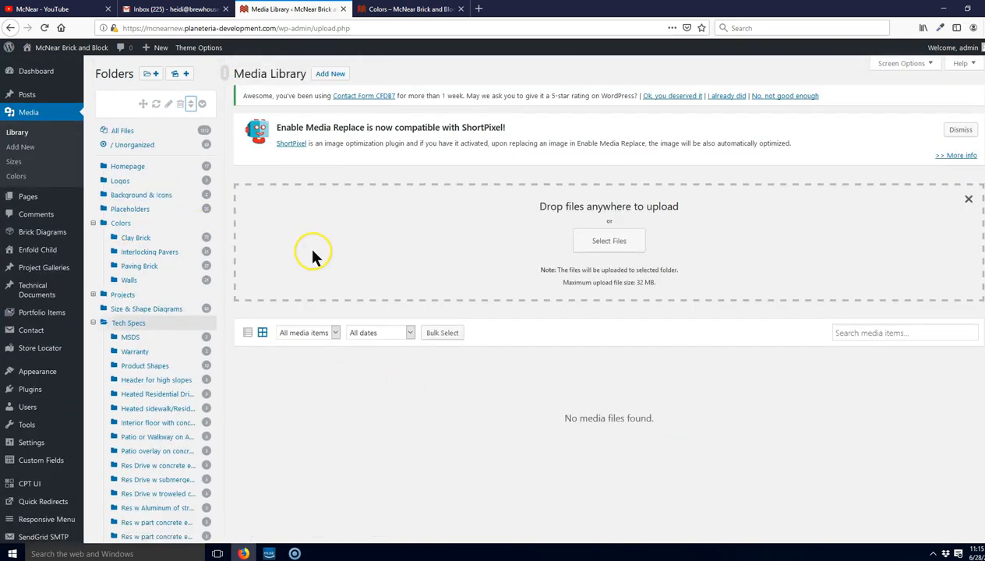
scroll(172, 348, down, 1)
scroll(171, 348, down, 3)
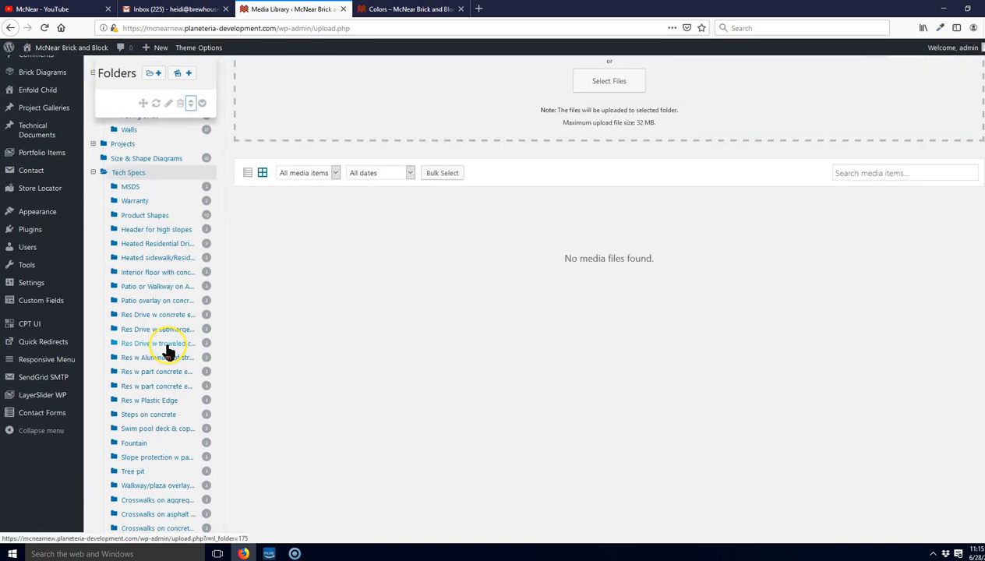
scroll(198, 263, up, 2)
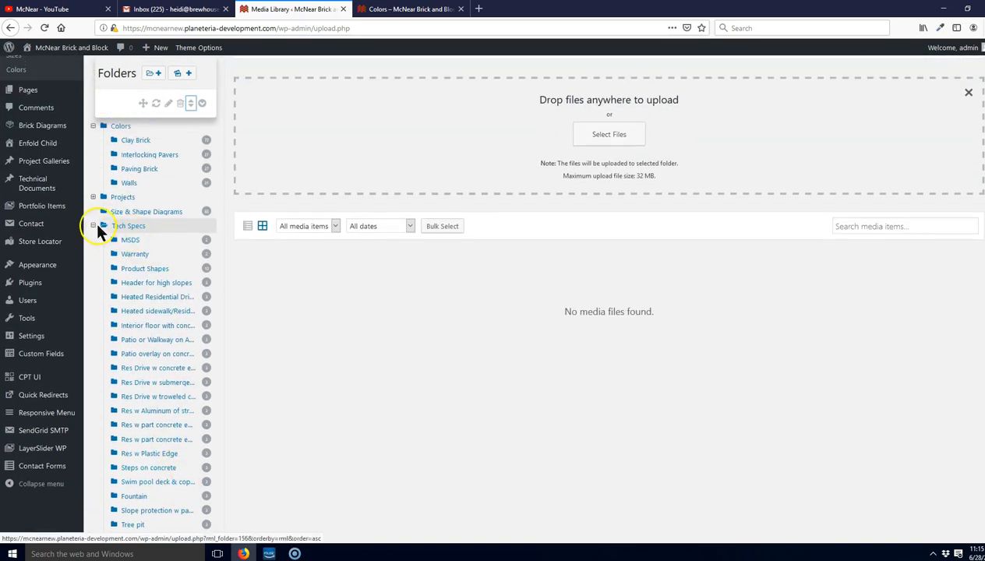
click(93, 225)
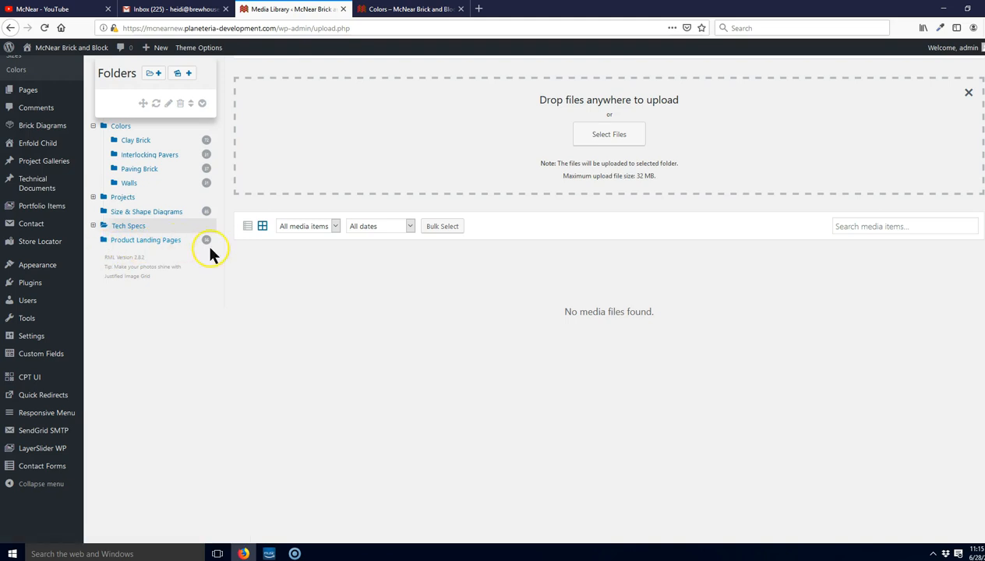
- Open the Product Landing Pages folder and browse its images
click(154, 240)
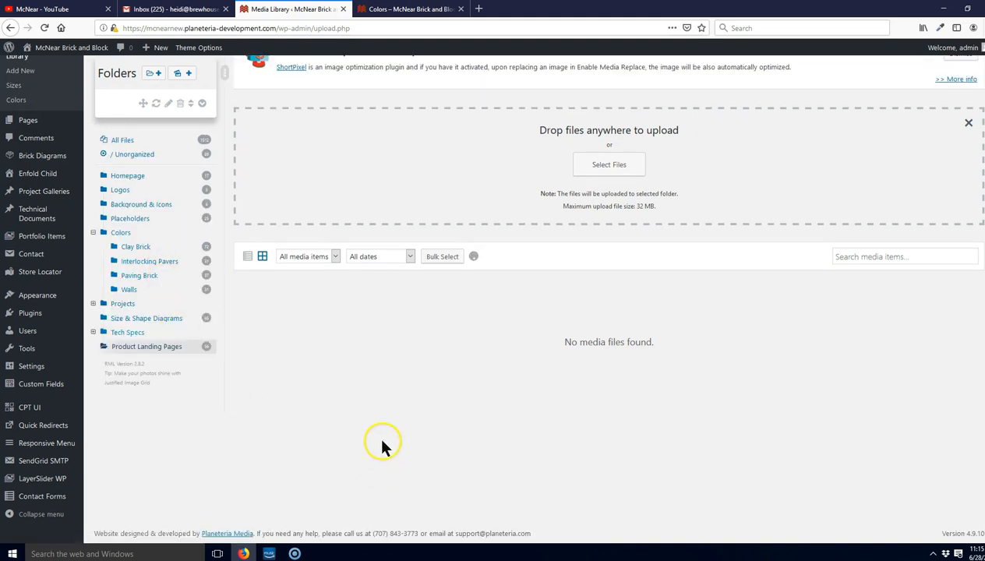
scroll(354, 399, down, 5)
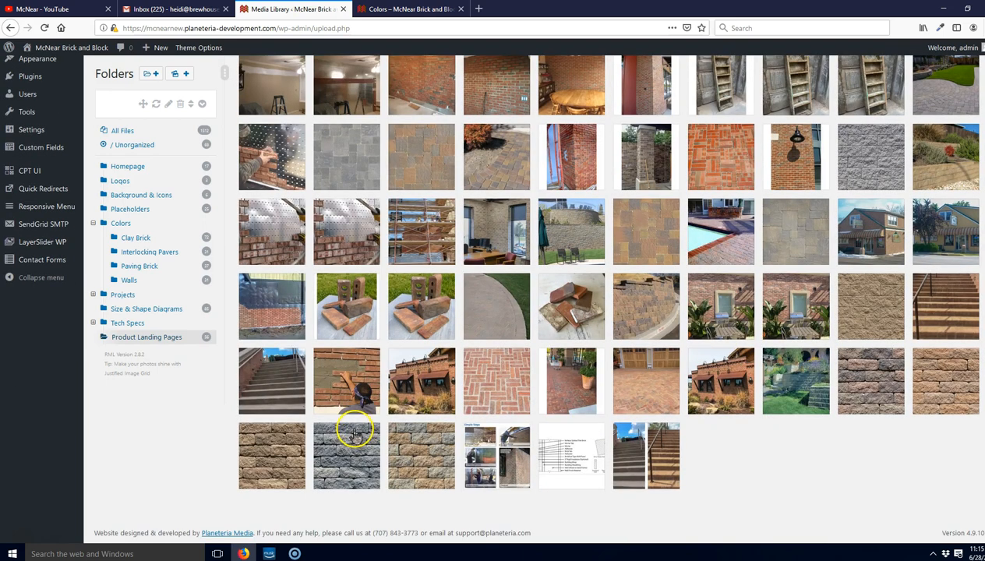
scroll(227, 506, up, 8)
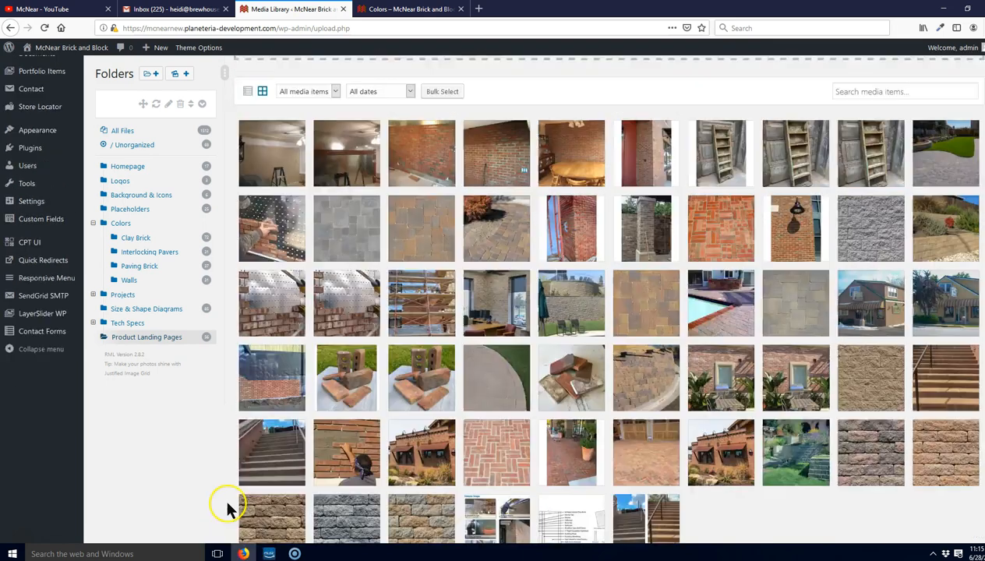
scroll(227, 501, down, 8)
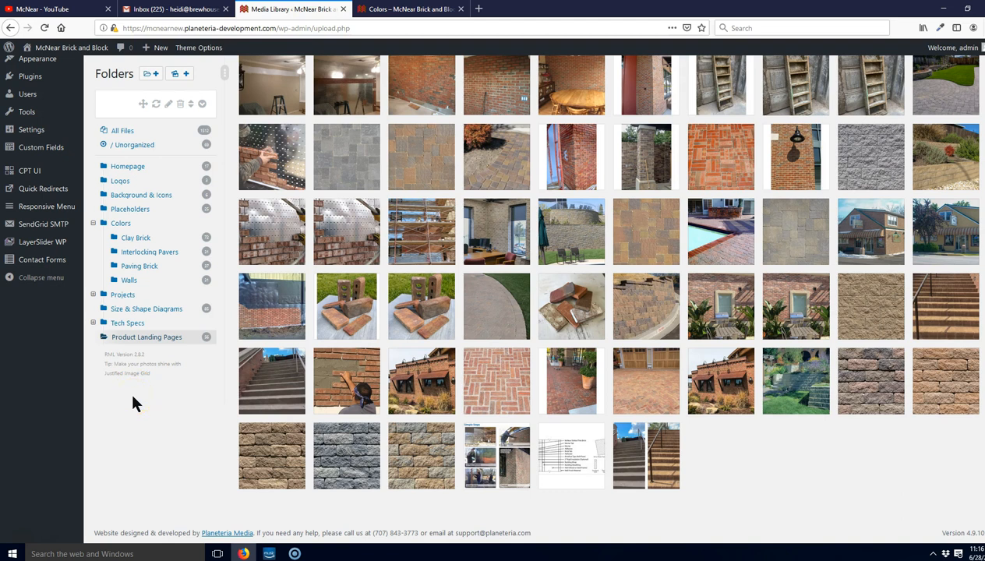
scroll(132, 401, up, 5)
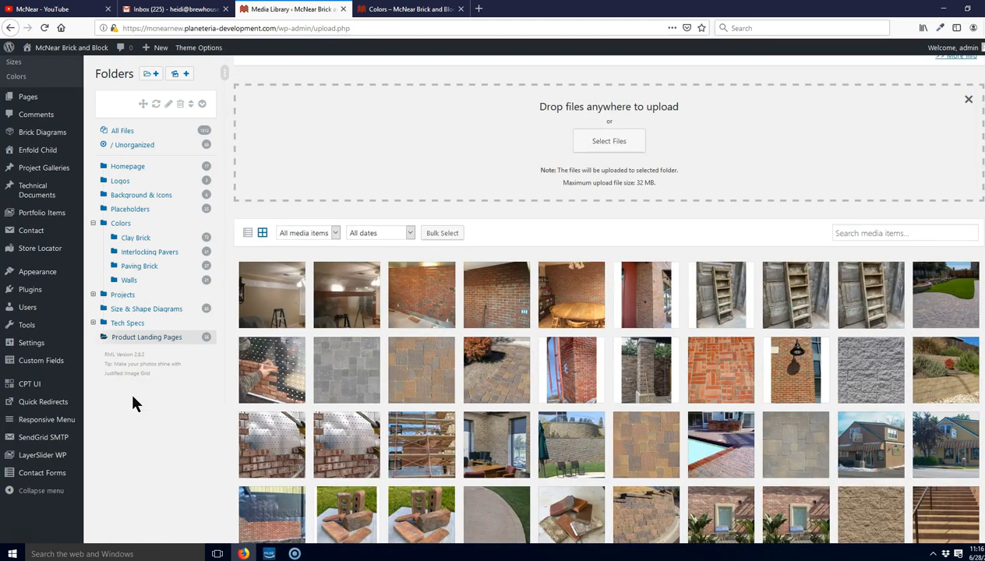
scroll(133, 398, up, 3)
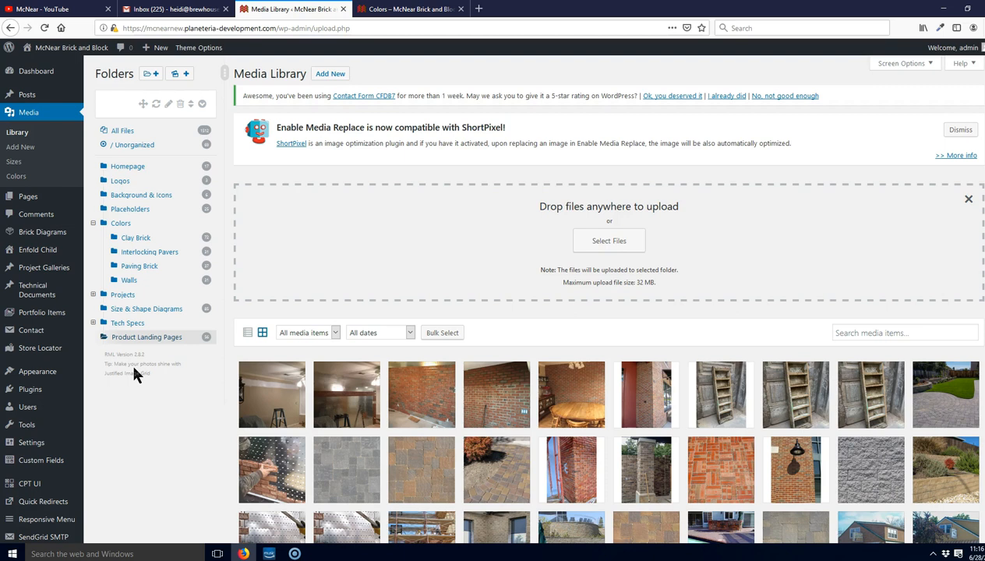
- Switch to the Face Brick Colors page of the McNear Brick & Block website
click(381, 10)
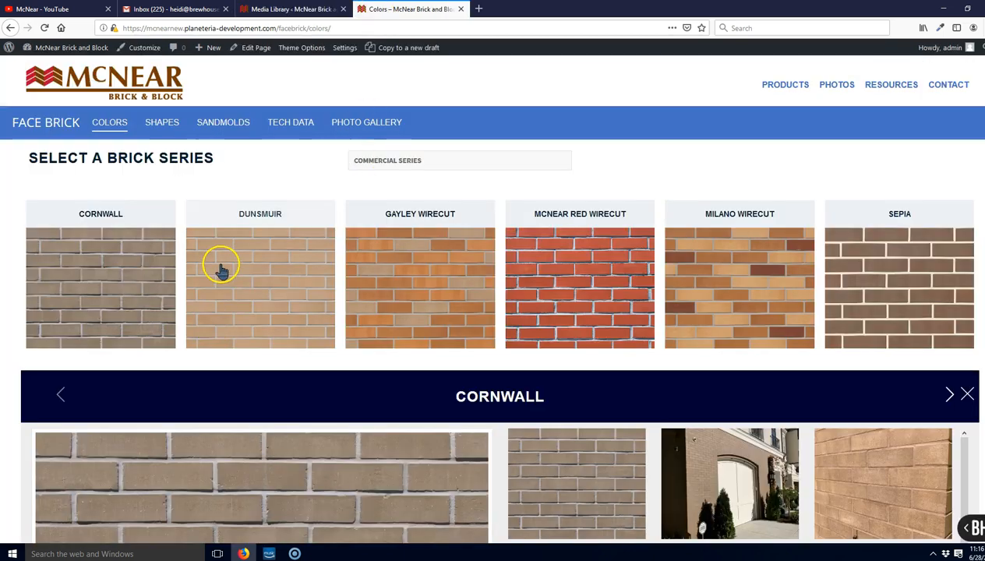
- Examine the Cornwall photo gallery and the other Commercial Series brick colors on the Face Brick Colors page
scroll(220, 264, down, 3)
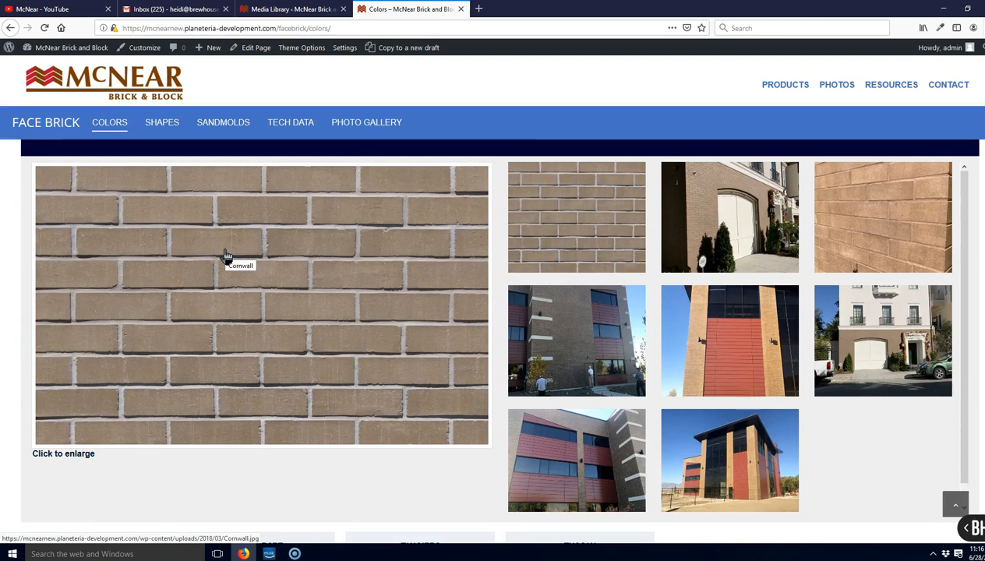
scroll(224, 255, up, 3)
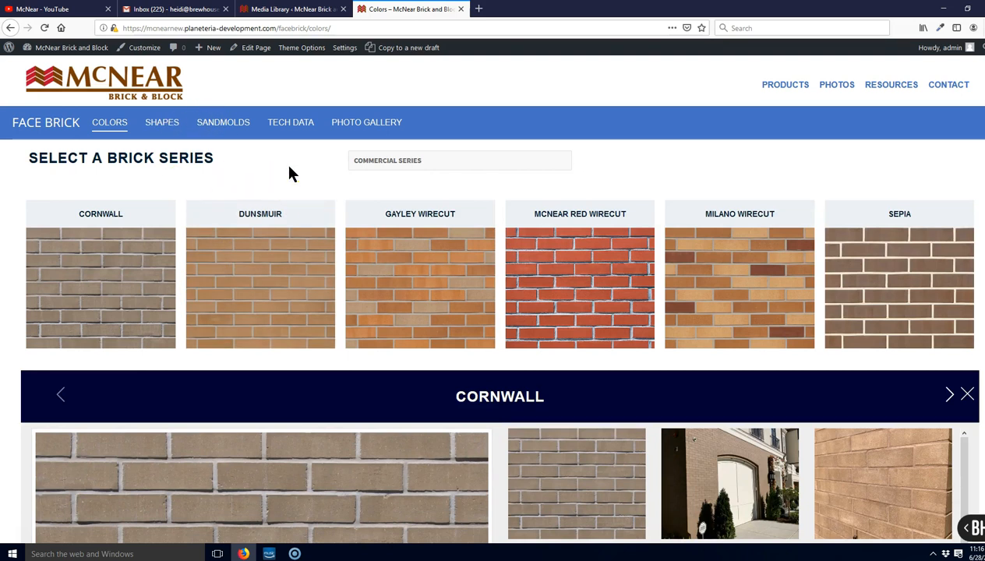
scroll(288, 169, down, 3)
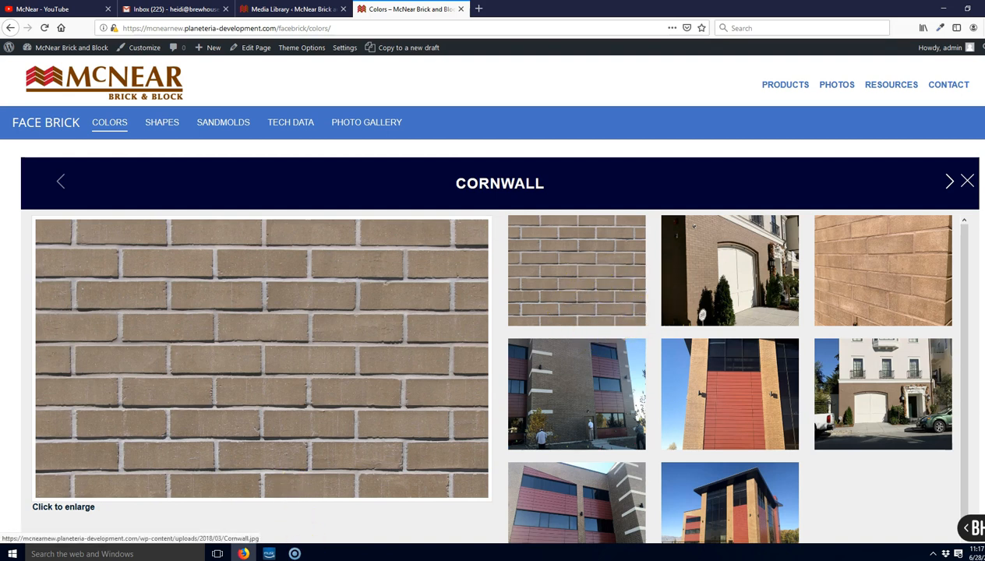
click(337, 481)
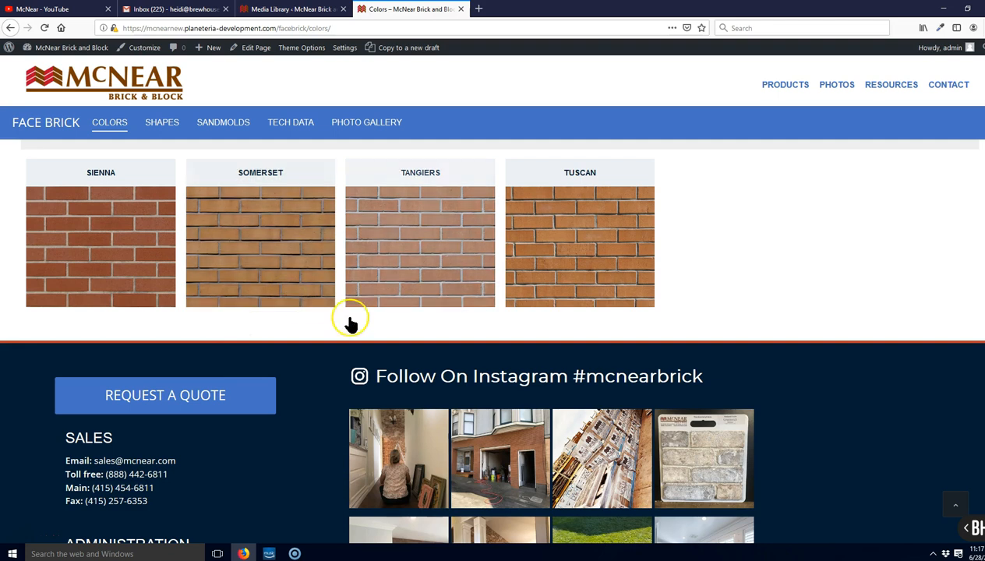
scroll(351, 329, up, 6)
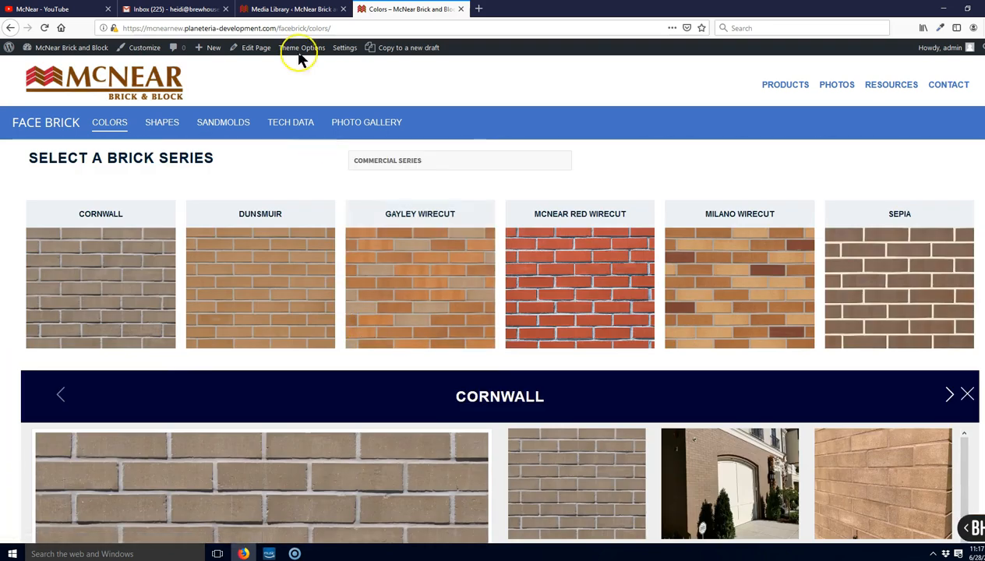
click(293, 8)
click(411, 9)
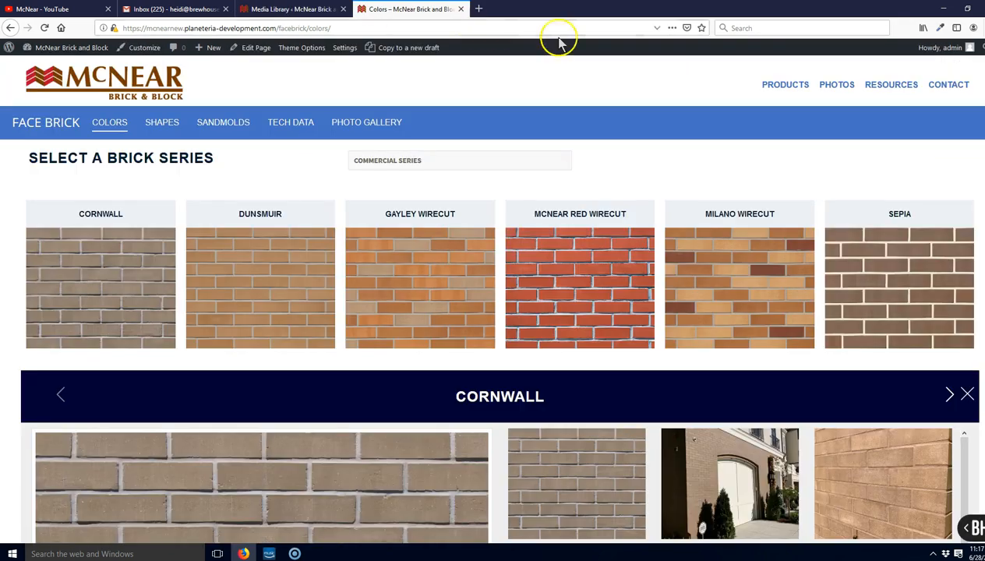
mouse_move(810, 84)
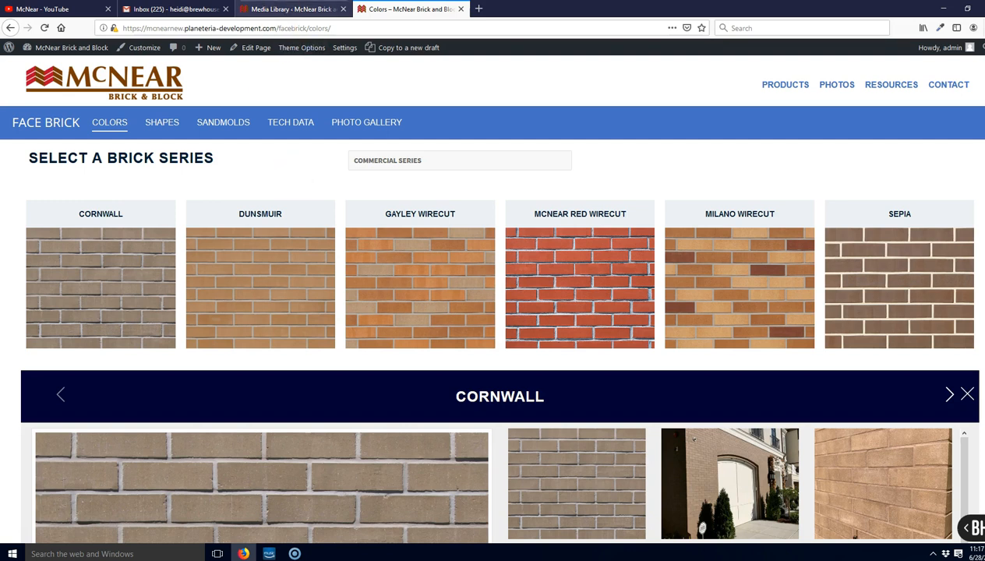
- Switch back to the Media Library and open the Walls subfolder under Colors
click(292, 8)
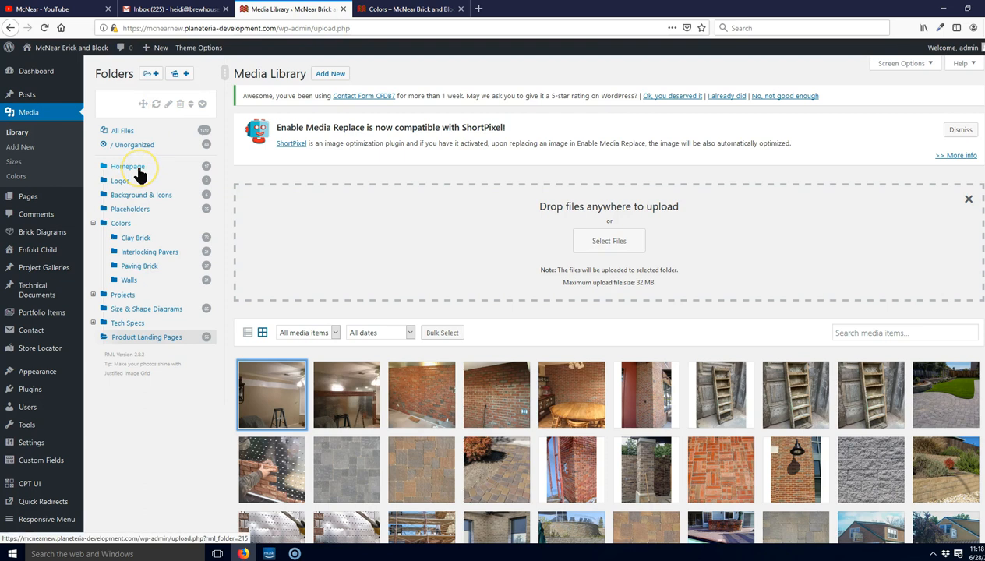
click(128, 280)
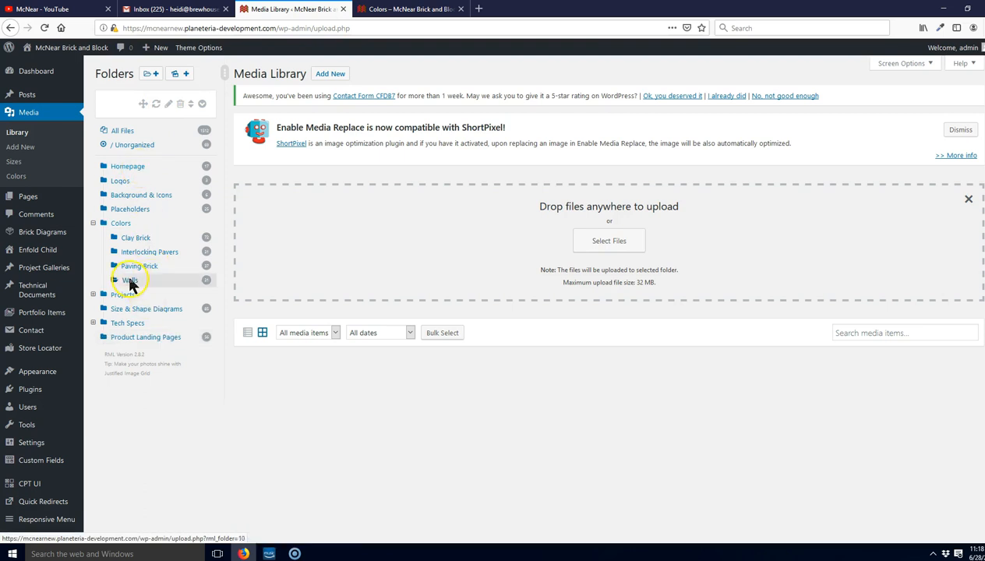
- Try to save a rename of the Walls folder with its name left as Walls, and cancel the rename
click(166, 106)
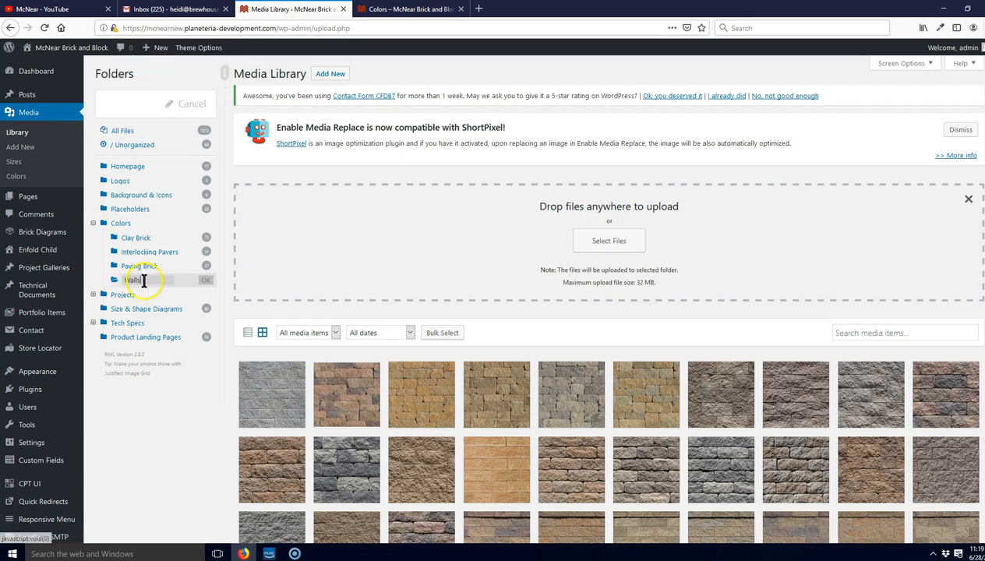
click(207, 282)
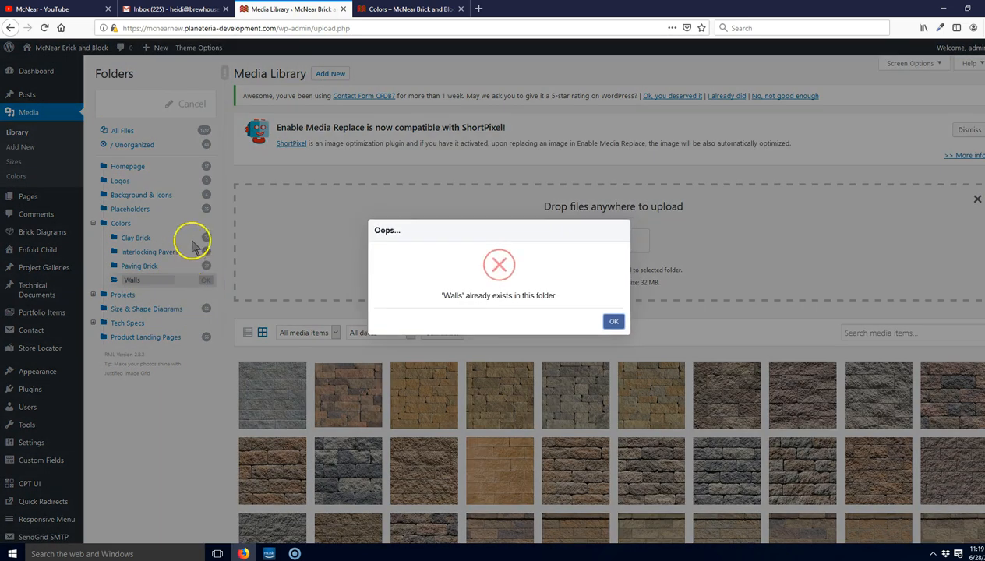
click(611, 323)
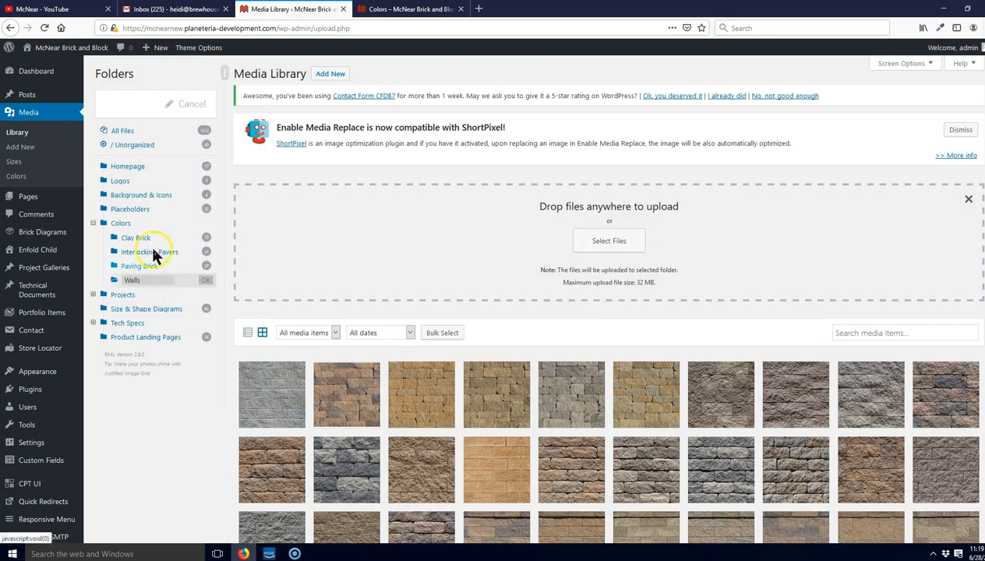
click(201, 106)
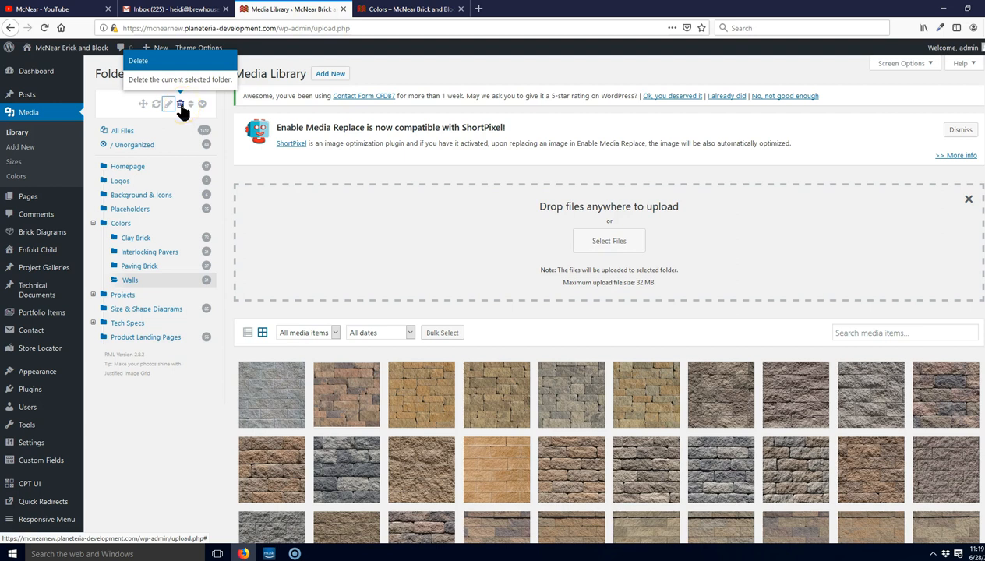
- Review the descriptions of the folder management tools, including Rearrange and Folder details
click(191, 106)
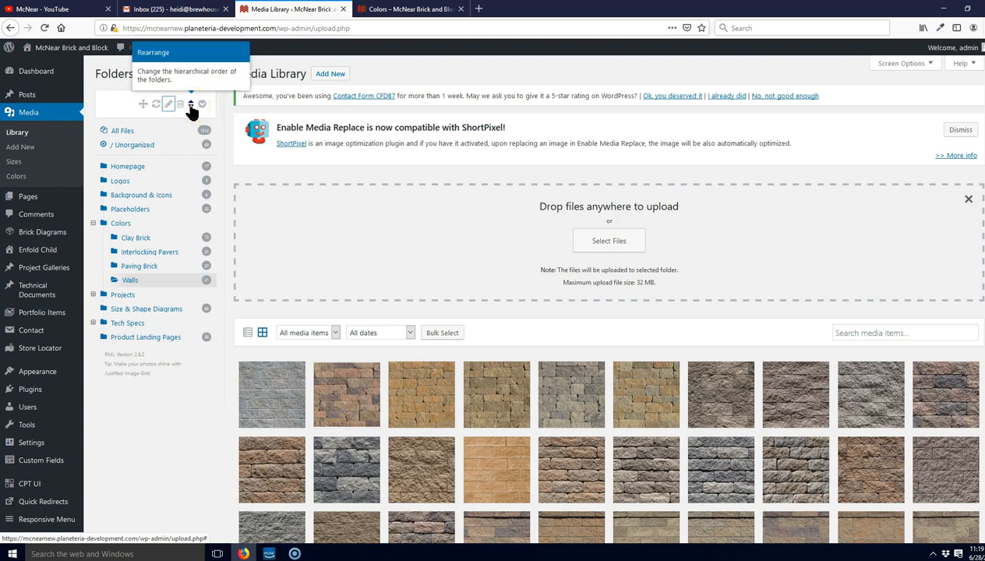
click(201, 106)
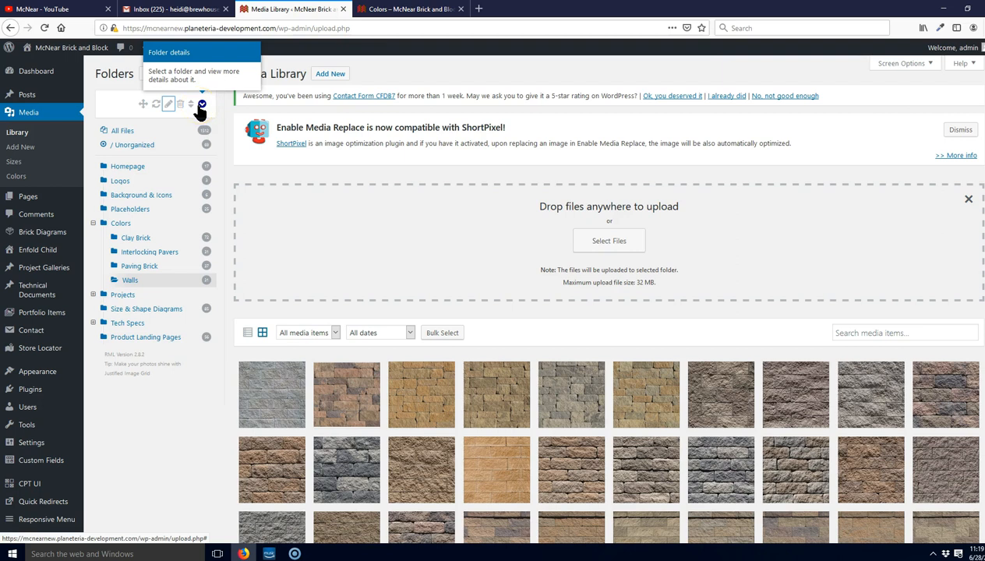
click(144, 105)
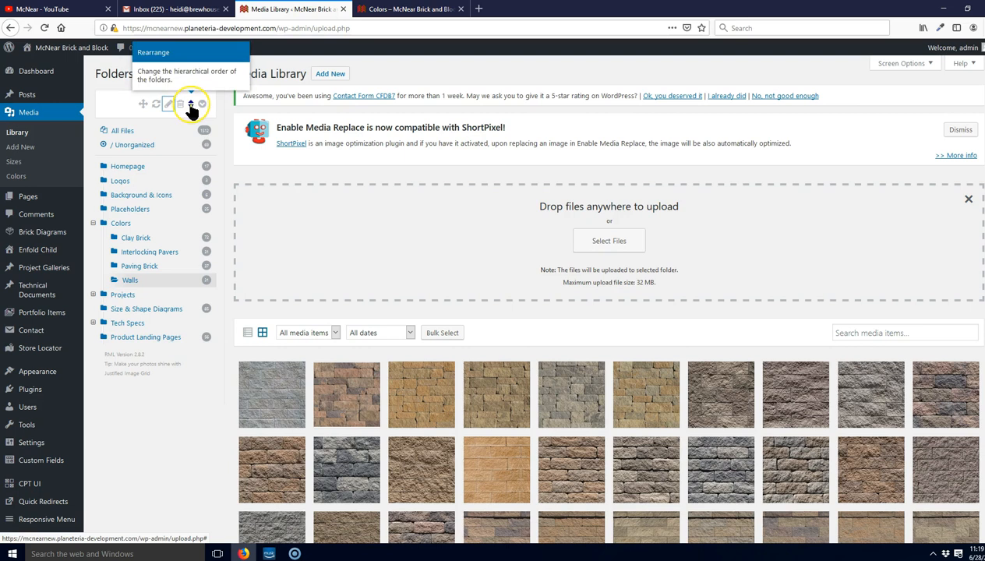
click(145, 106)
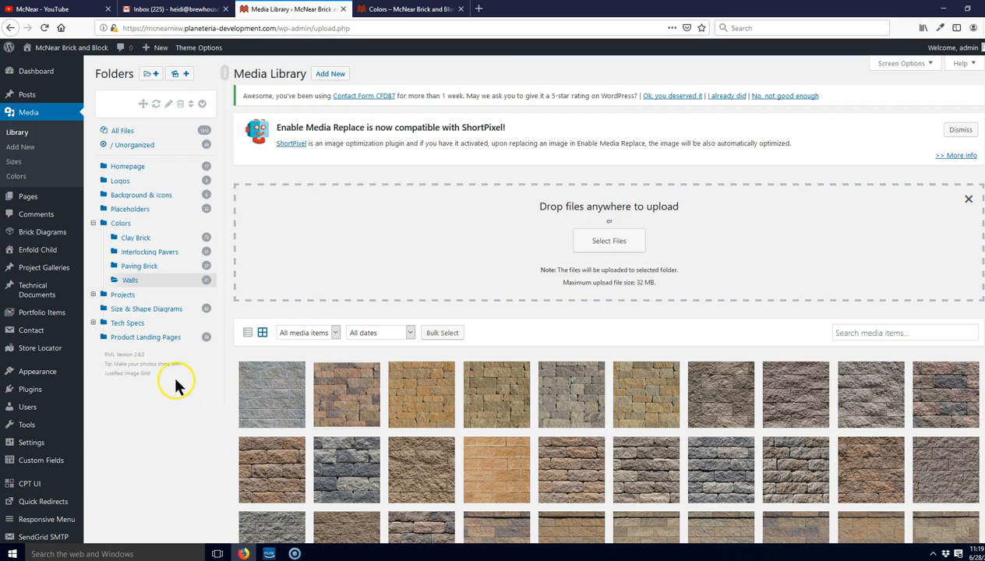
click(28, 122)
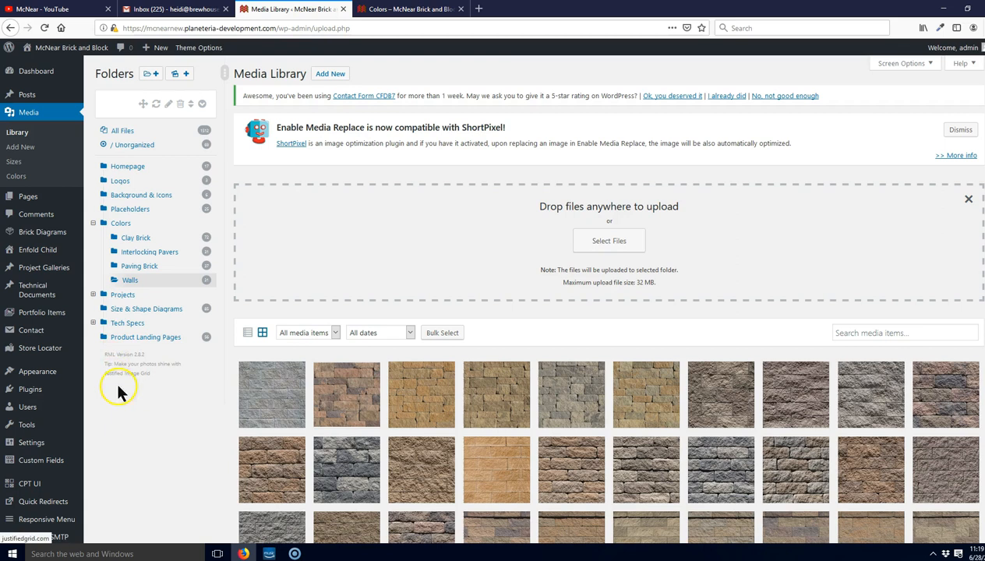
mouse_move(58, 238)
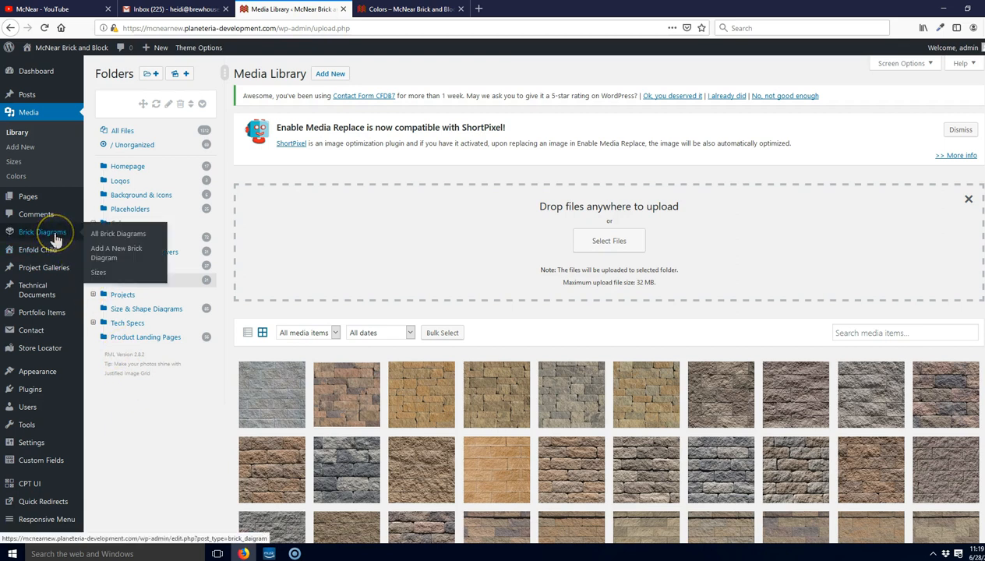
click(131, 453)
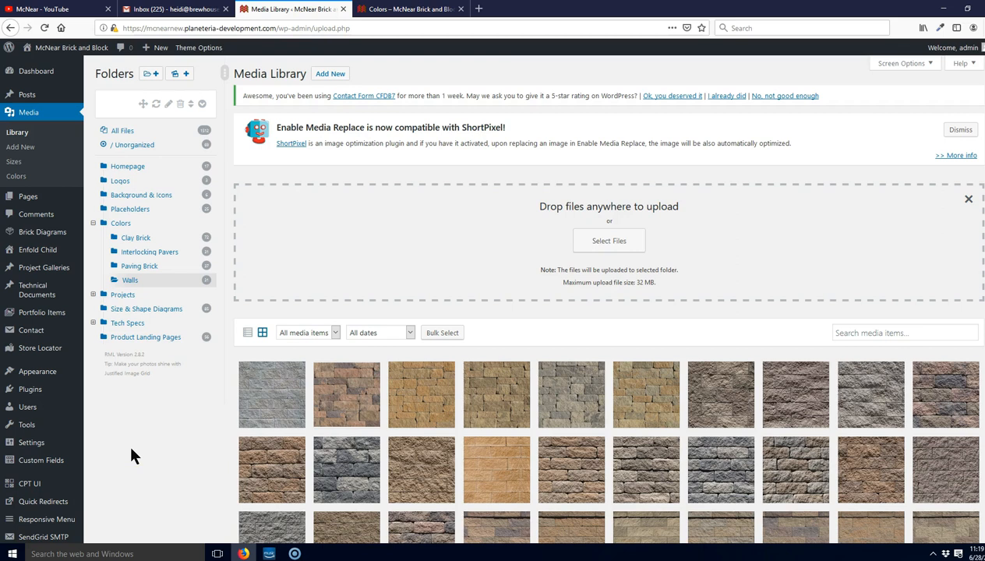
mouse_move(55, 268)
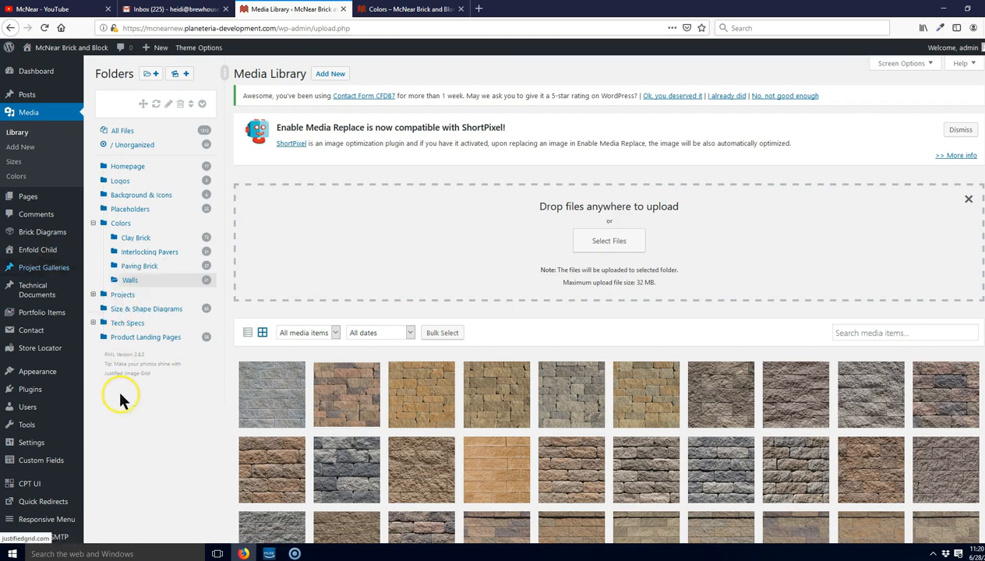